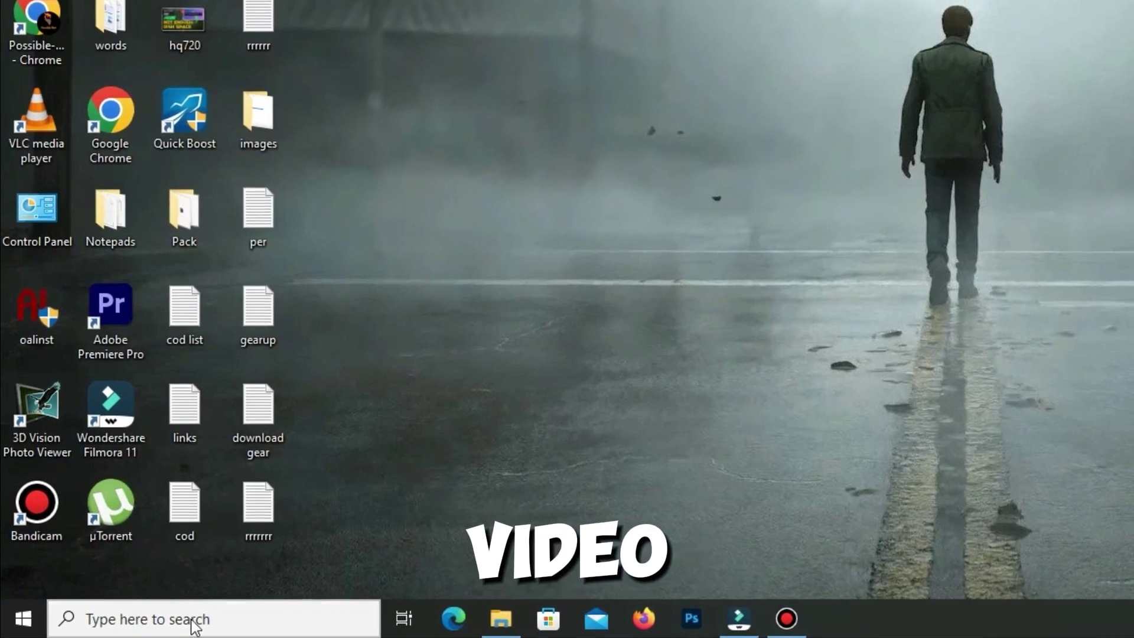
Launch GearUP Booster from Windows search and show Red Dead Redemption's connection details.
left_click(117, 626)
type("gea")
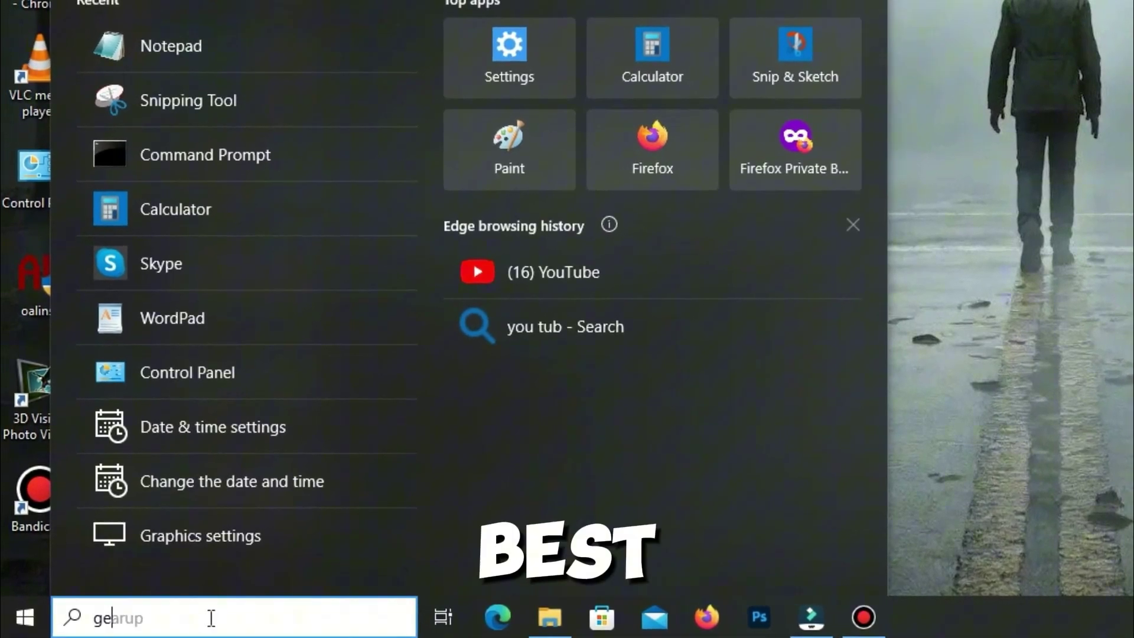
type("rup boos")
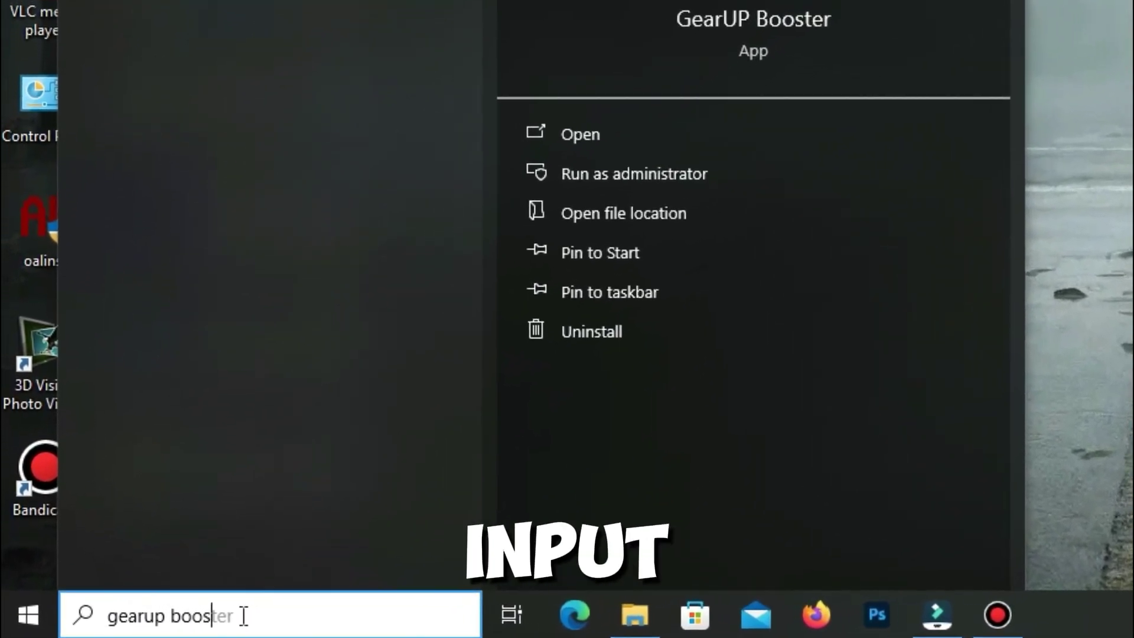
type("ter")
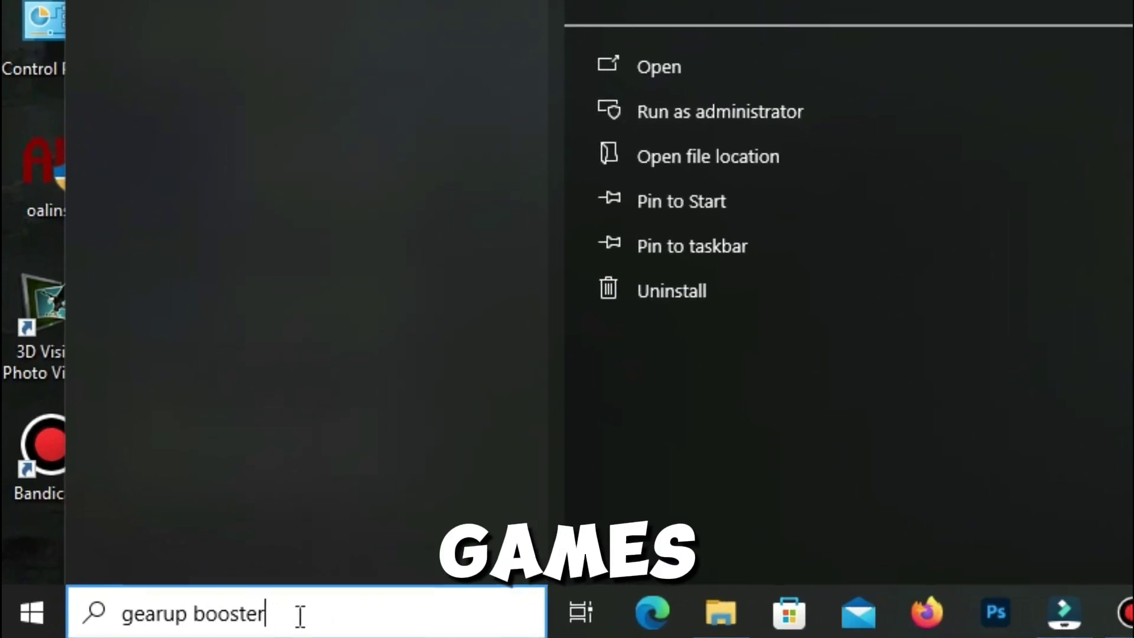
key("ctrl+a")
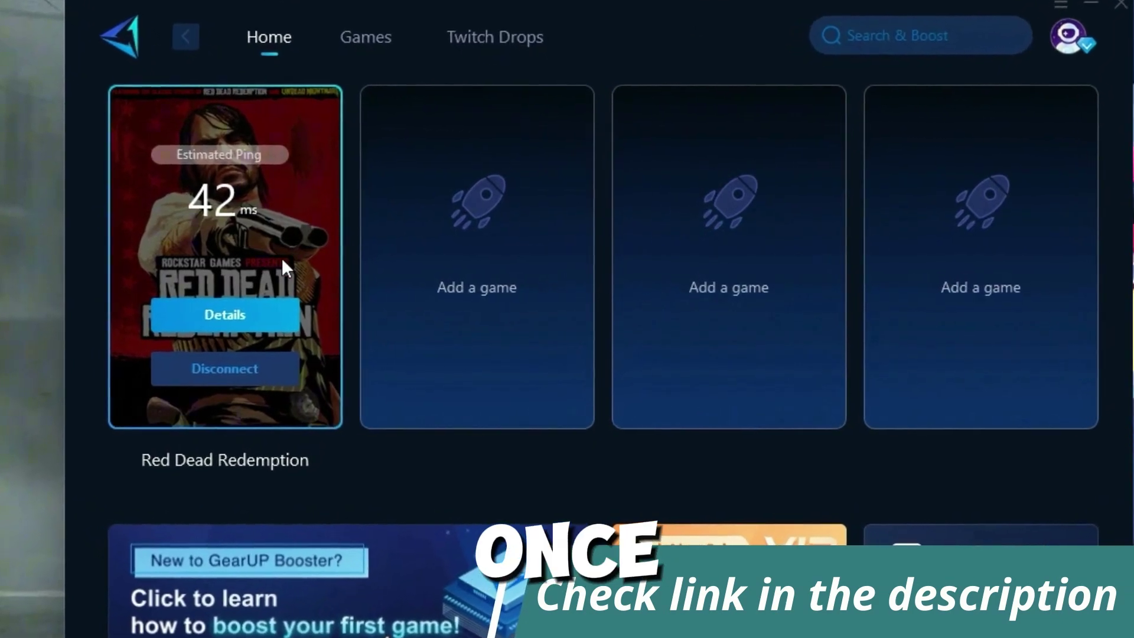
left_click(253, 316)
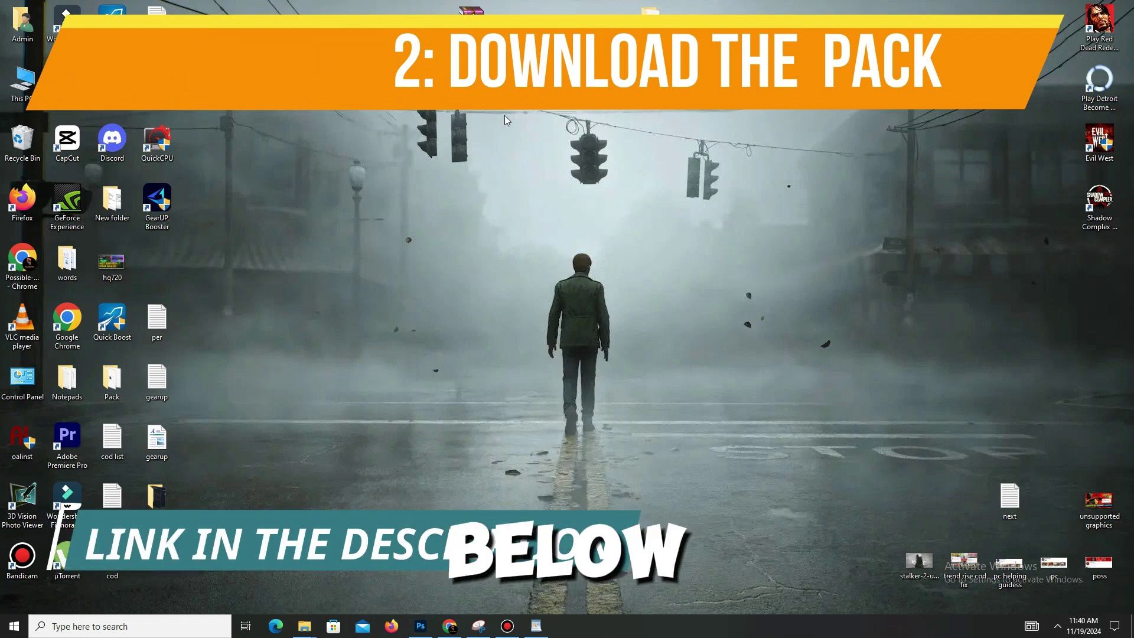
Extract the Stalker 2 Pack archive onto the desktop with Extract Here.
left_click_drag(741, 78, 408, 93)
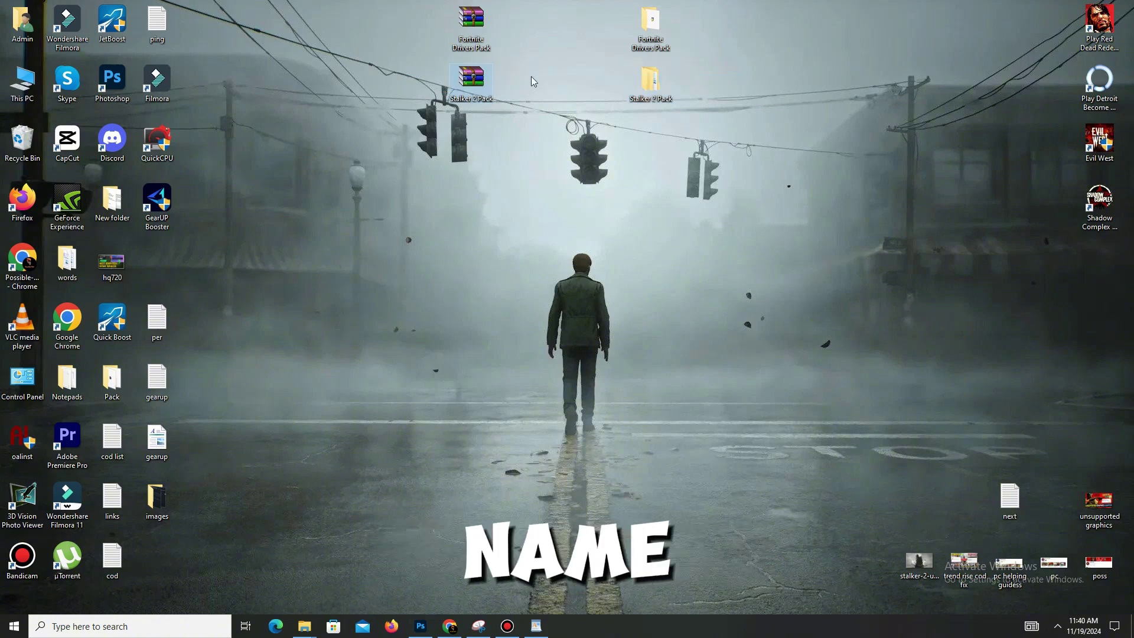
right_click(478, 97)
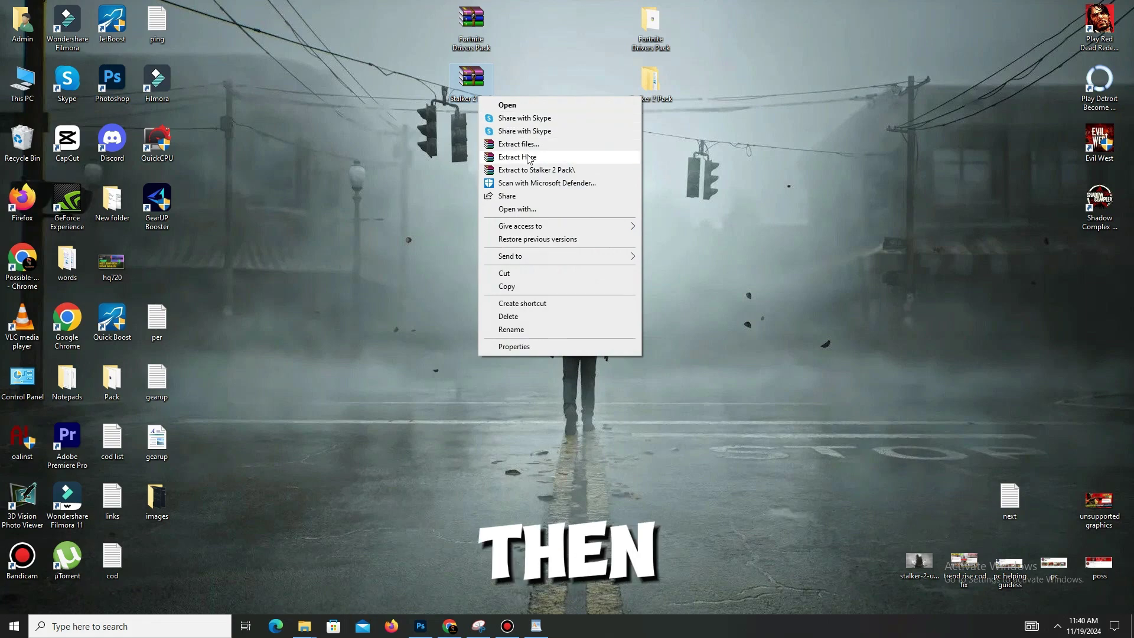
left_click(529, 157)
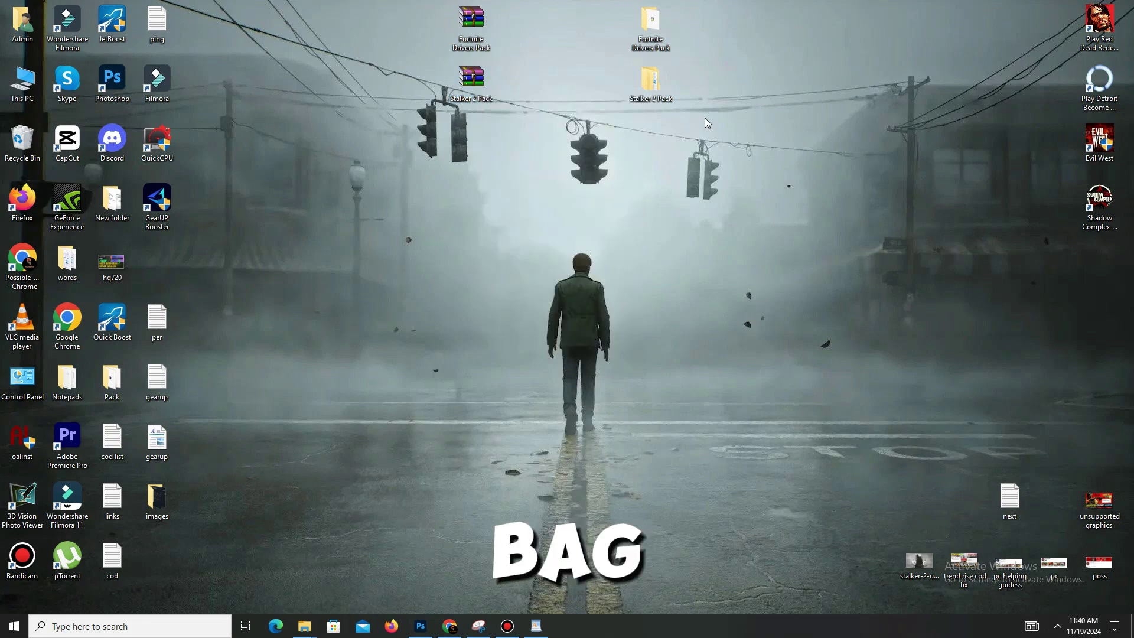
Open the extracted Stalker 2 Pack folder and widen and position its window.
double_click(650, 80)
double_click(533, 10)
left_click_drag(757, 14, 551, 56)
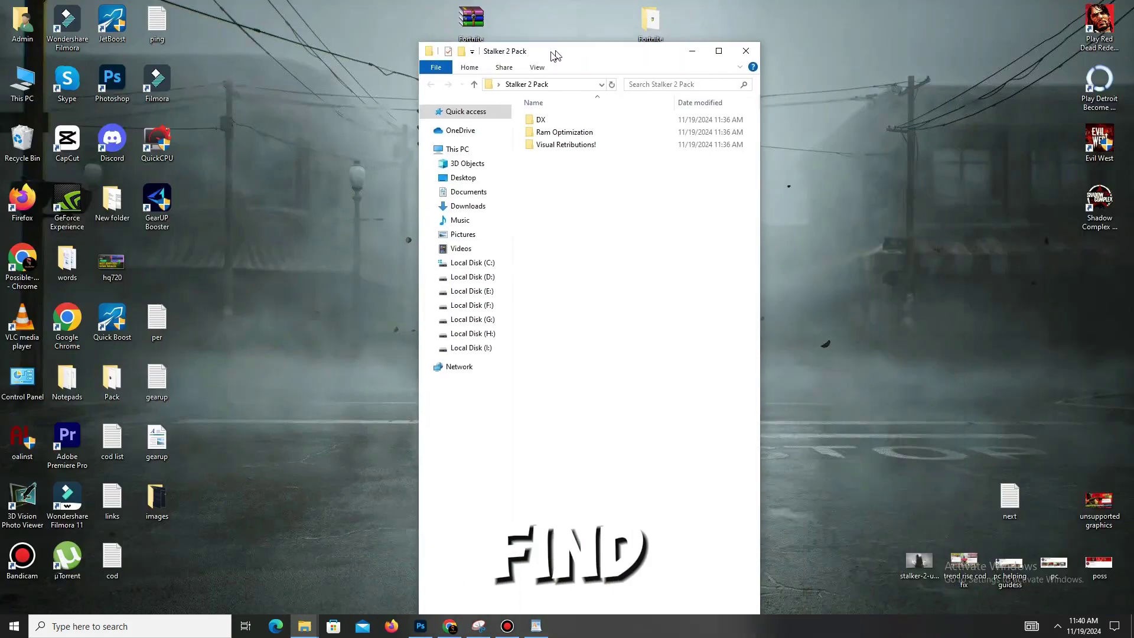
left_click_drag(754, 212, 990, 177)
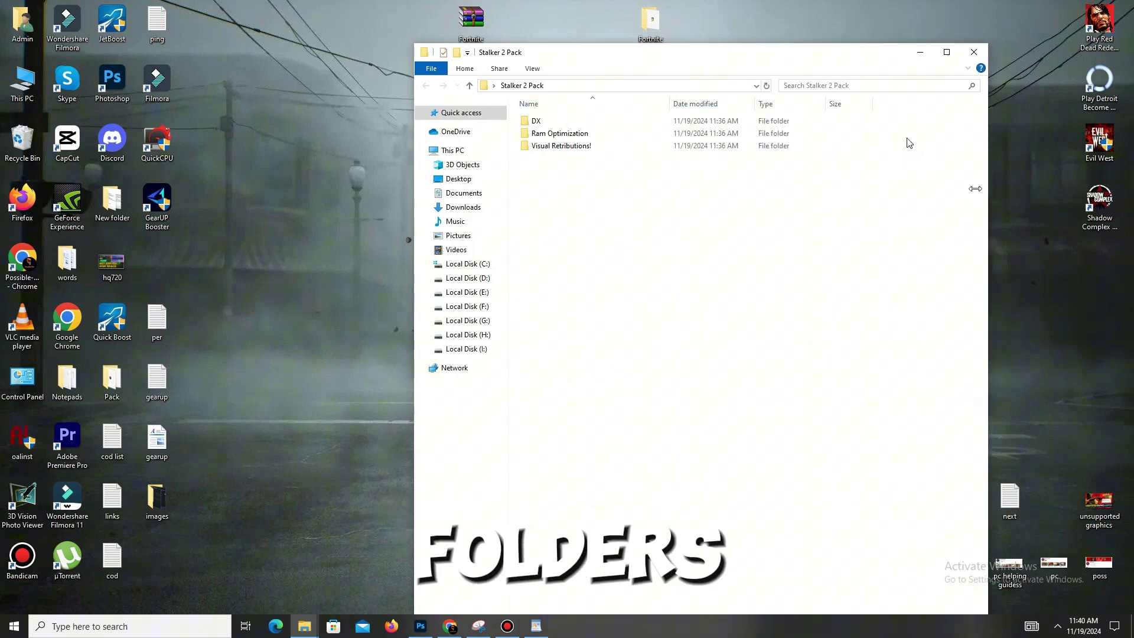
left_click_drag(758, 59, 715, 120)
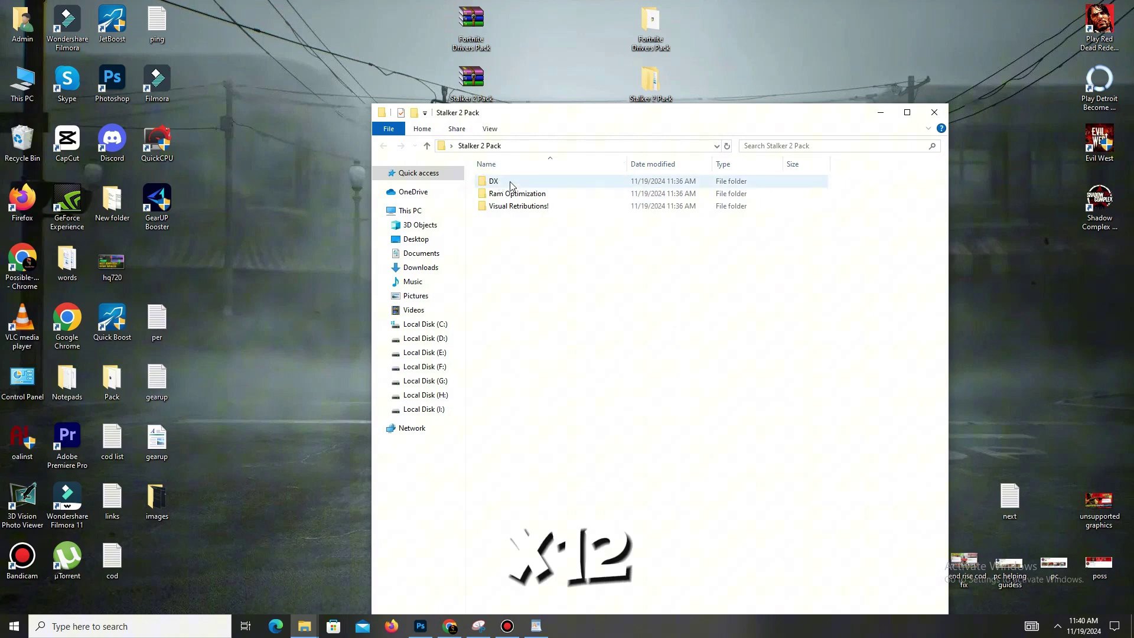
Run Directx 12 from the DX folder, accepting the licence and declining the Bing Bar.
double_click(509, 184)
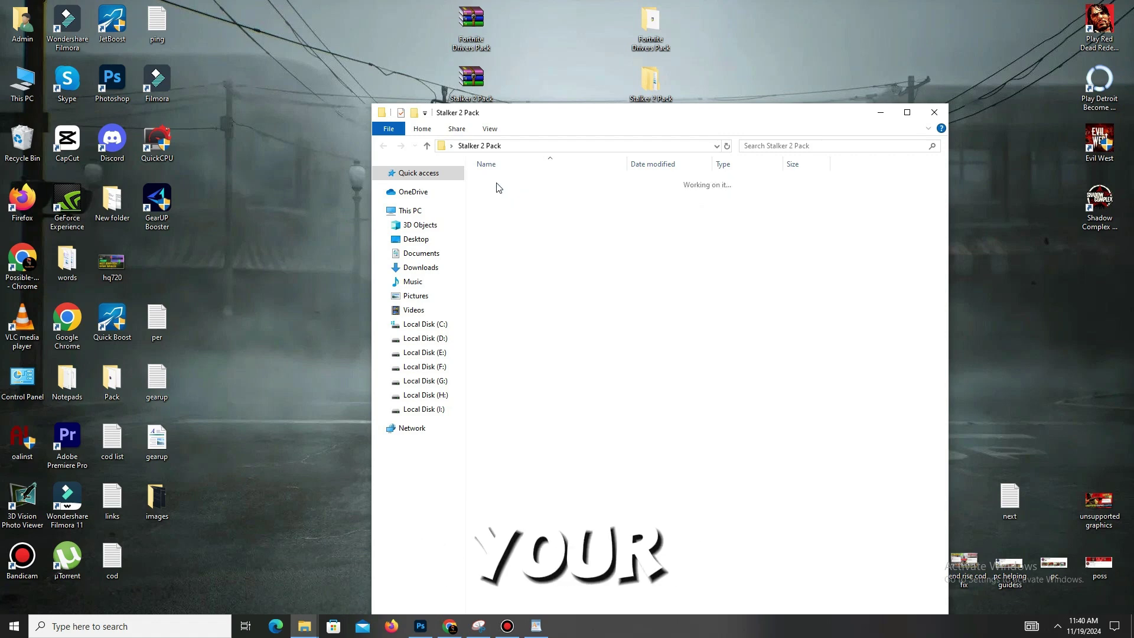
double_click(505, 181)
left_click_drag(310, 84, 684, 121)
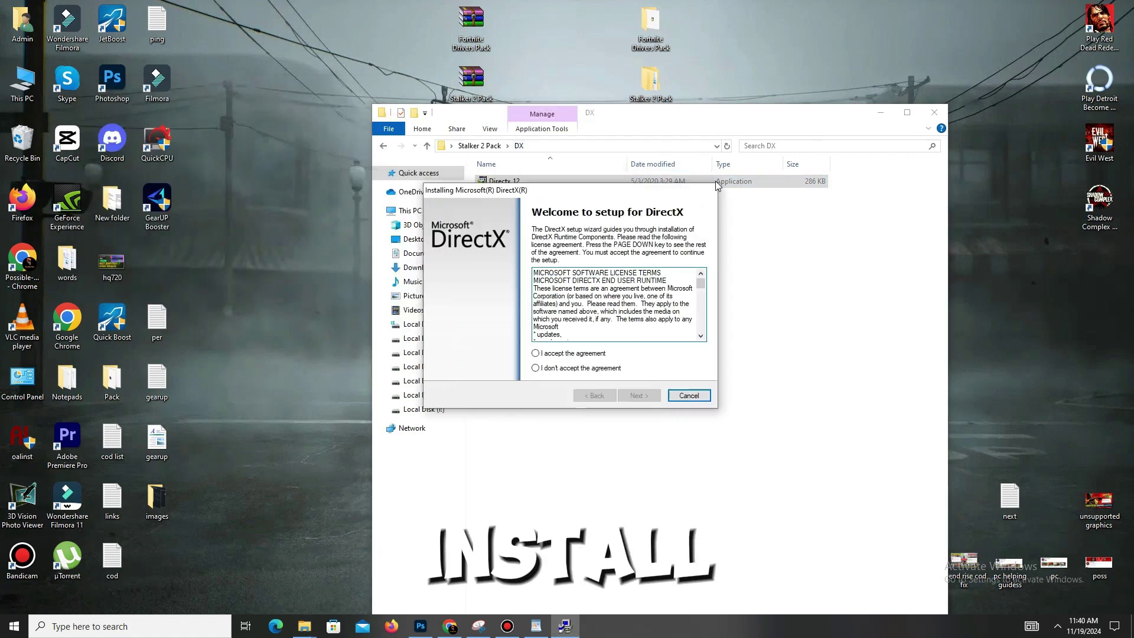
left_click(572, 281)
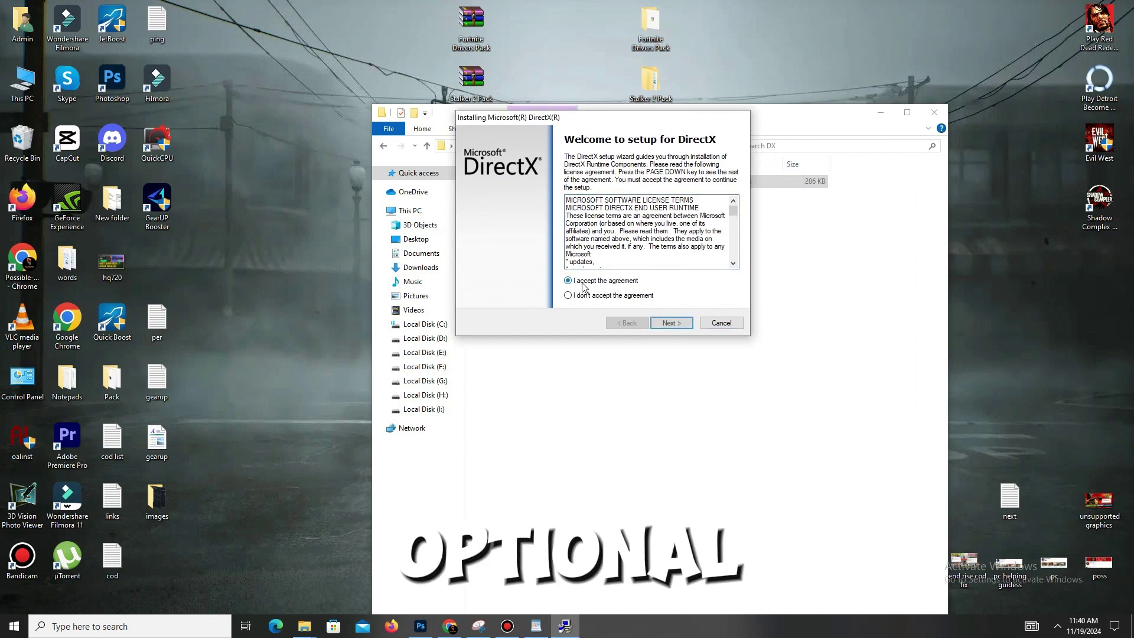
left_click(672, 323)
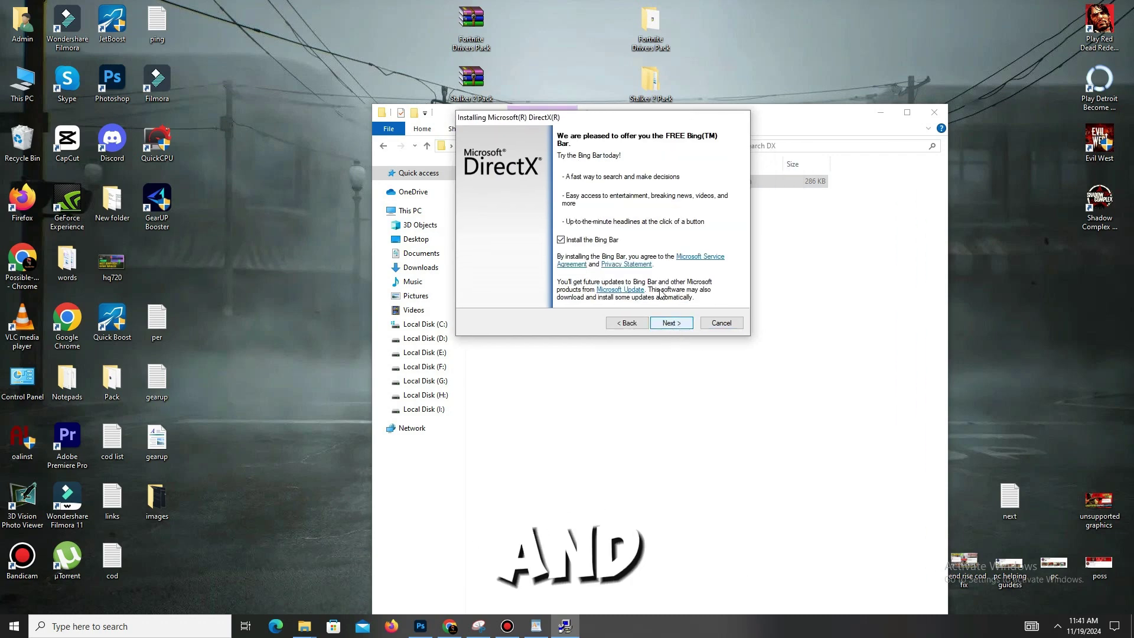
left_click(575, 246)
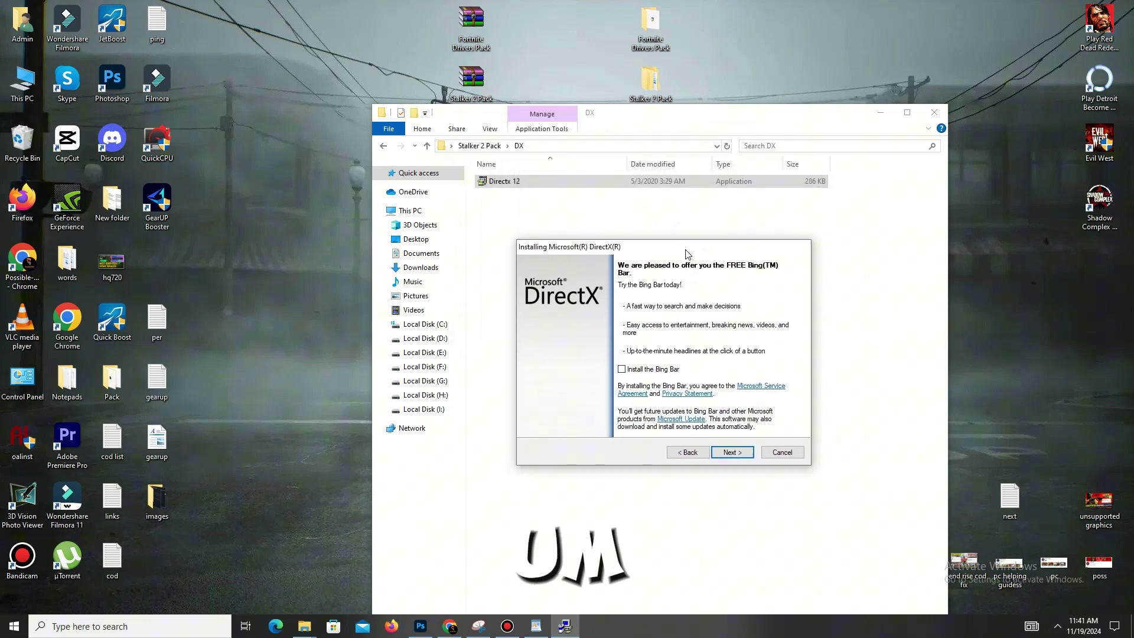
left_click_drag(632, 123, 725, 201)
left_click(759, 403)
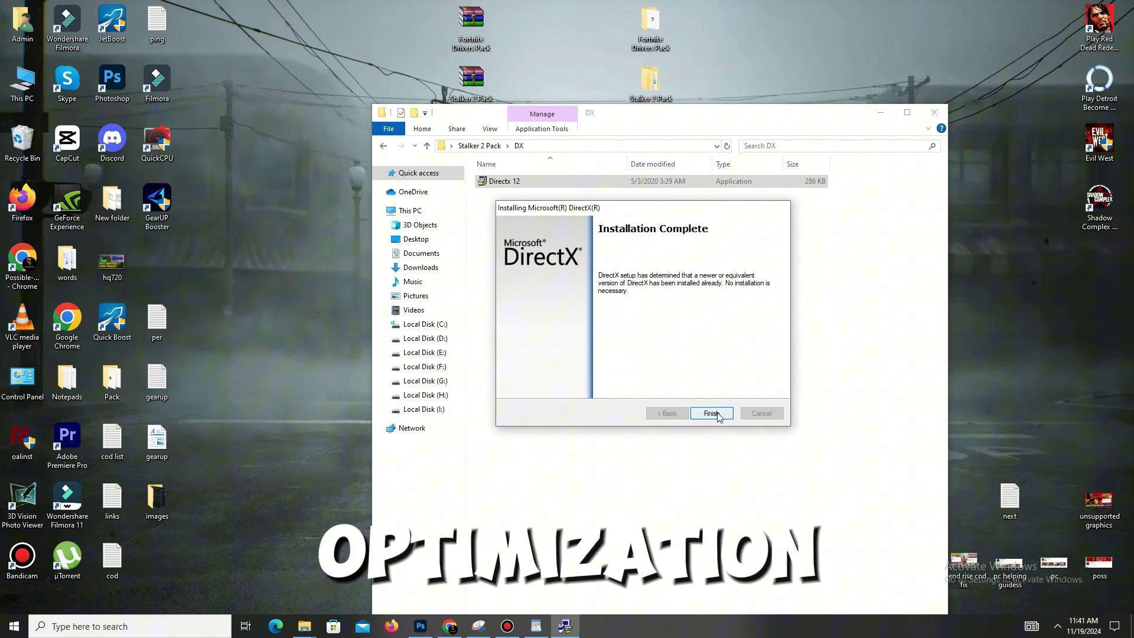
left_click(715, 413)
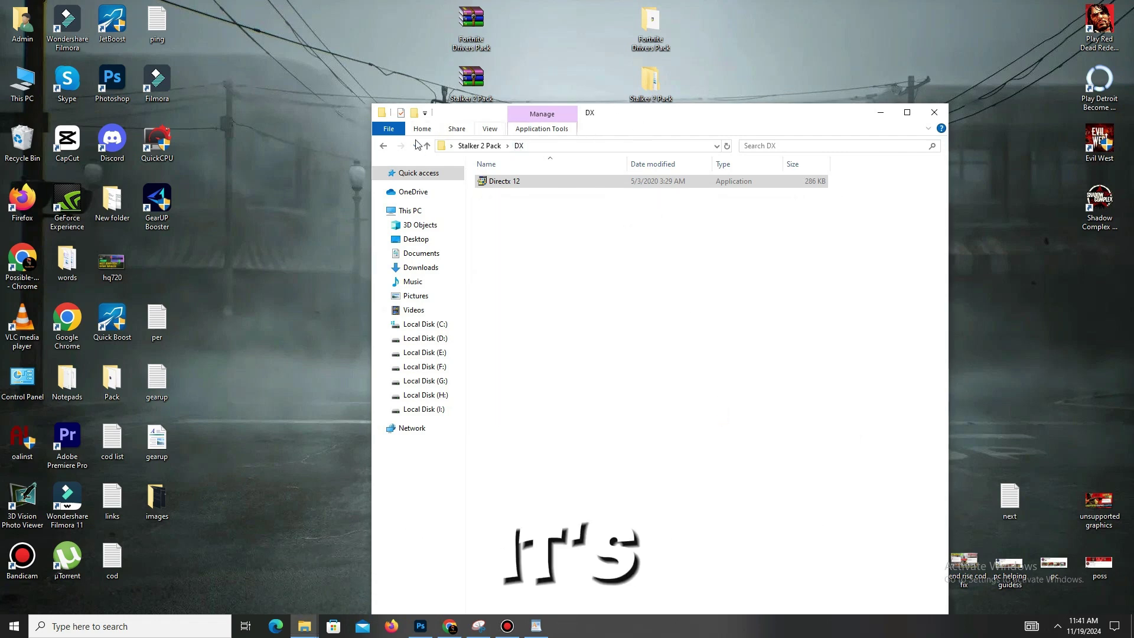
Run the RAM Management .reg file in Ram Optimization, then return to Stalker 2 Pack.
left_click(385, 148)
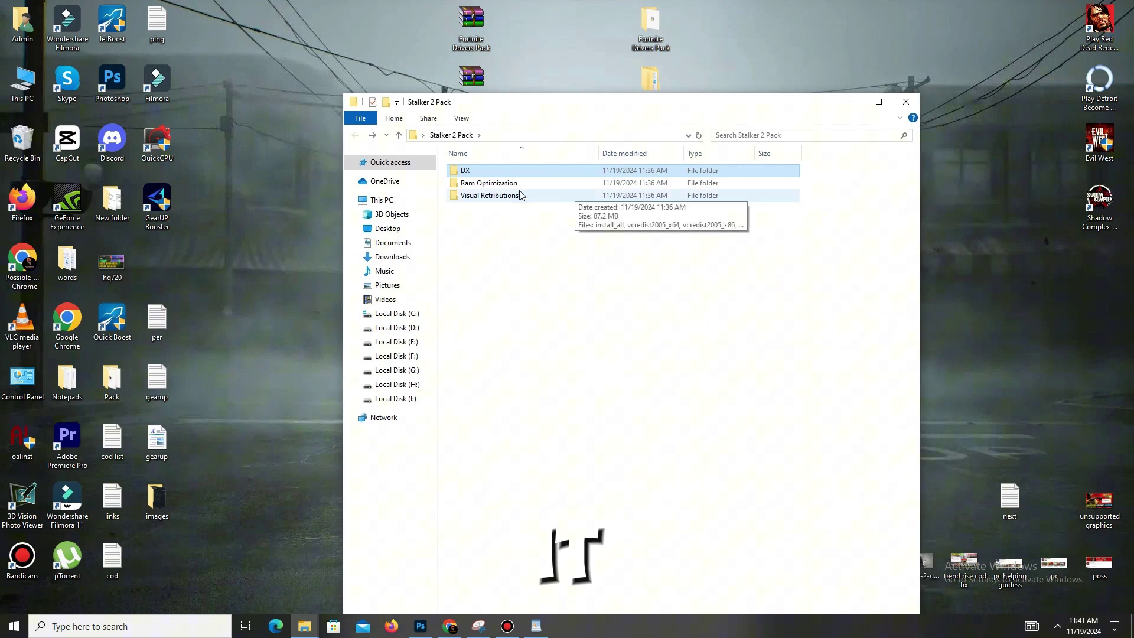
double_click(488, 184)
left_click(498, 172)
double_click(497, 172)
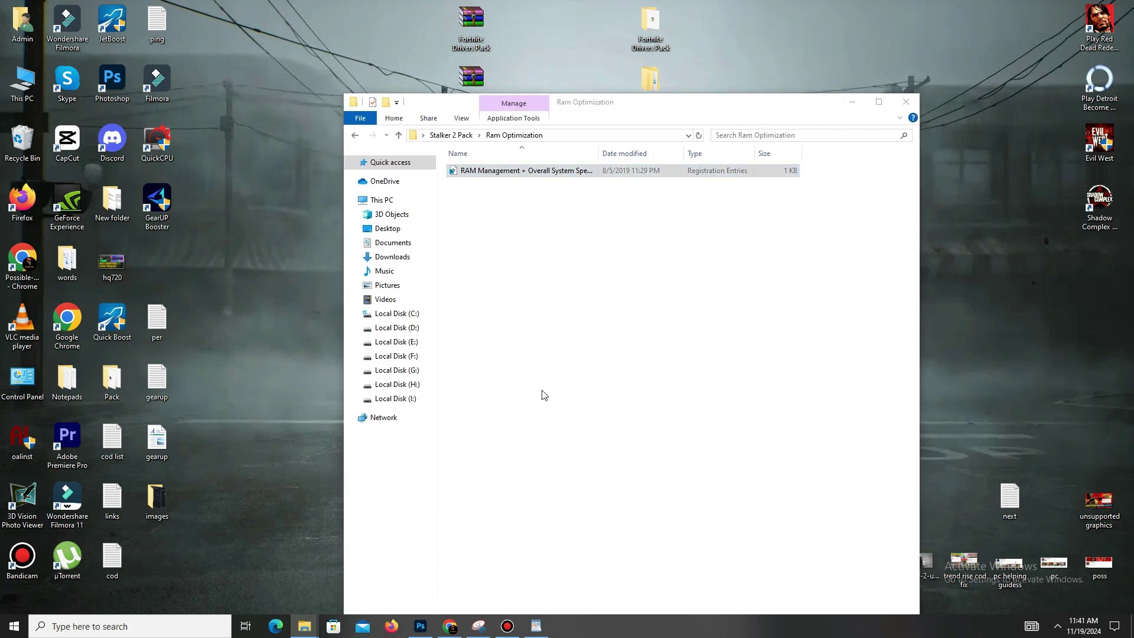
key("alt+Left")
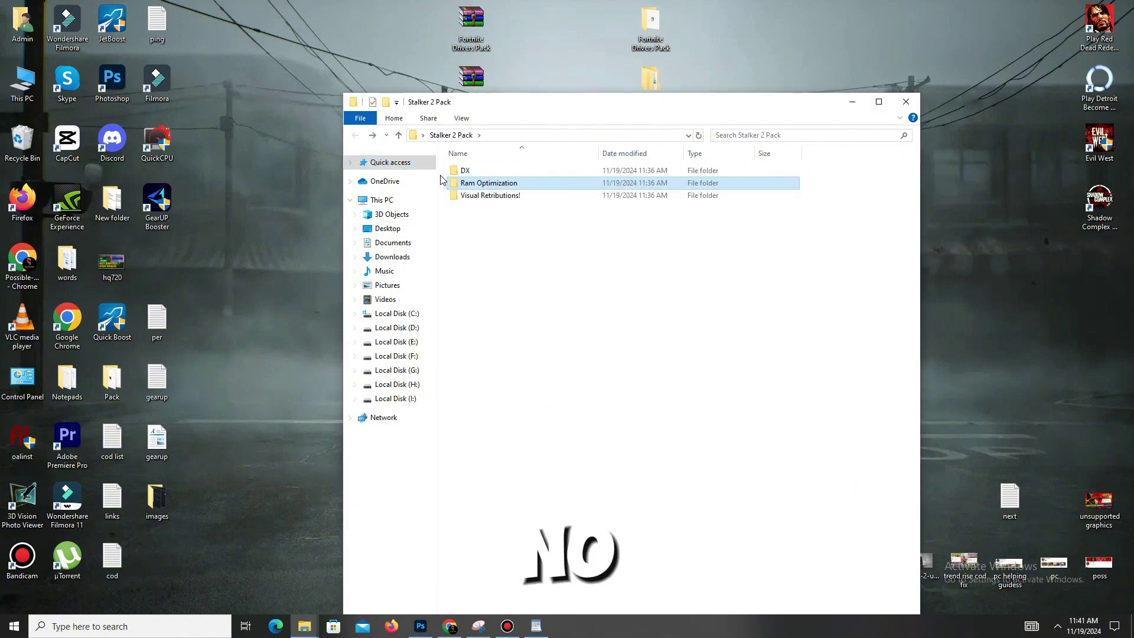
double_click(512, 193)
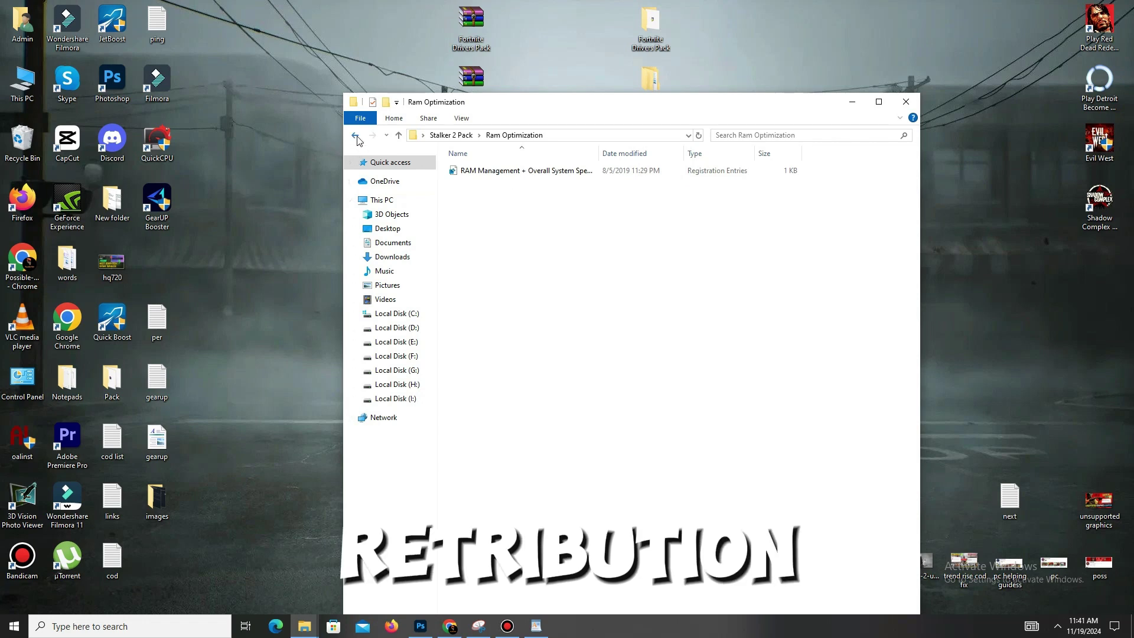
left_click(355, 136)
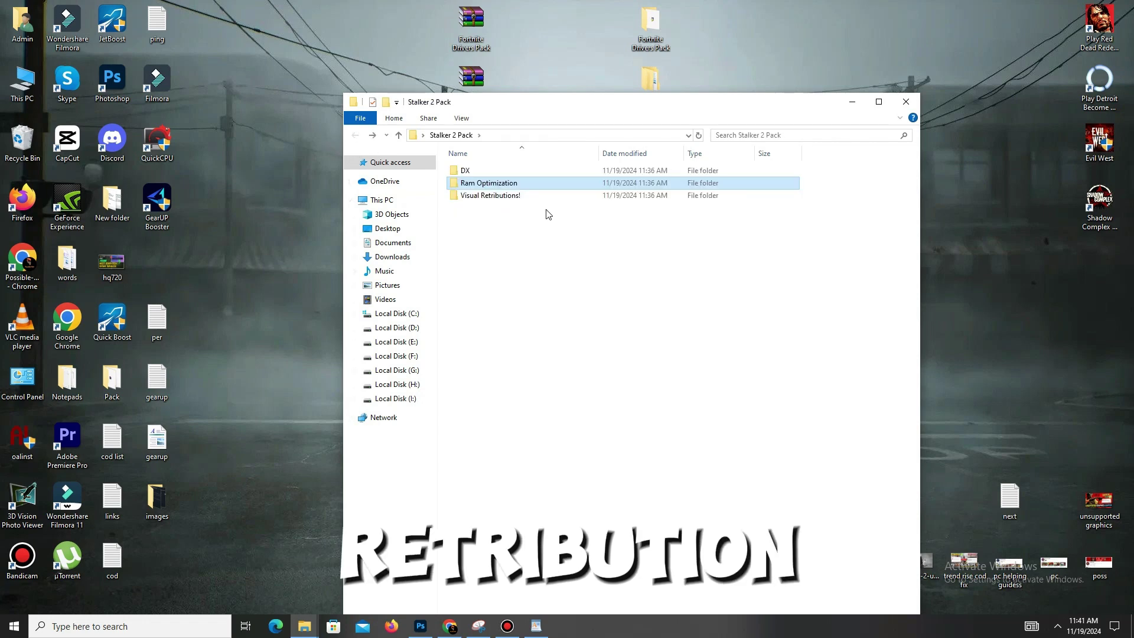
Run install_all in Visual Retributions! for the Visual C++ runtimes, then close the window.
double_click(502, 197)
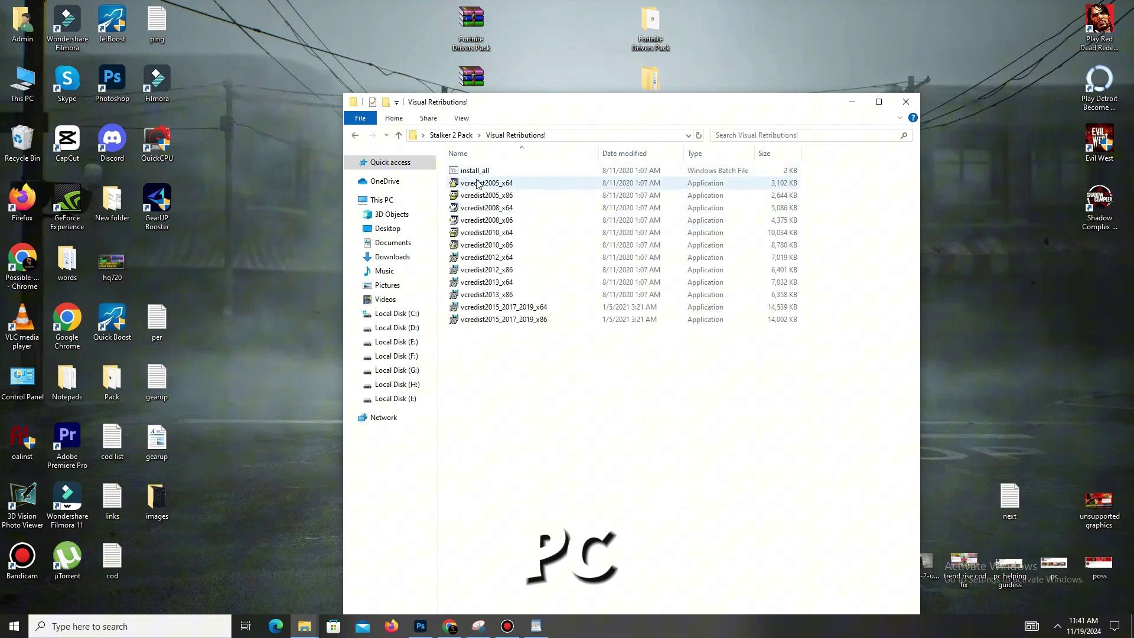
double_click(489, 172)
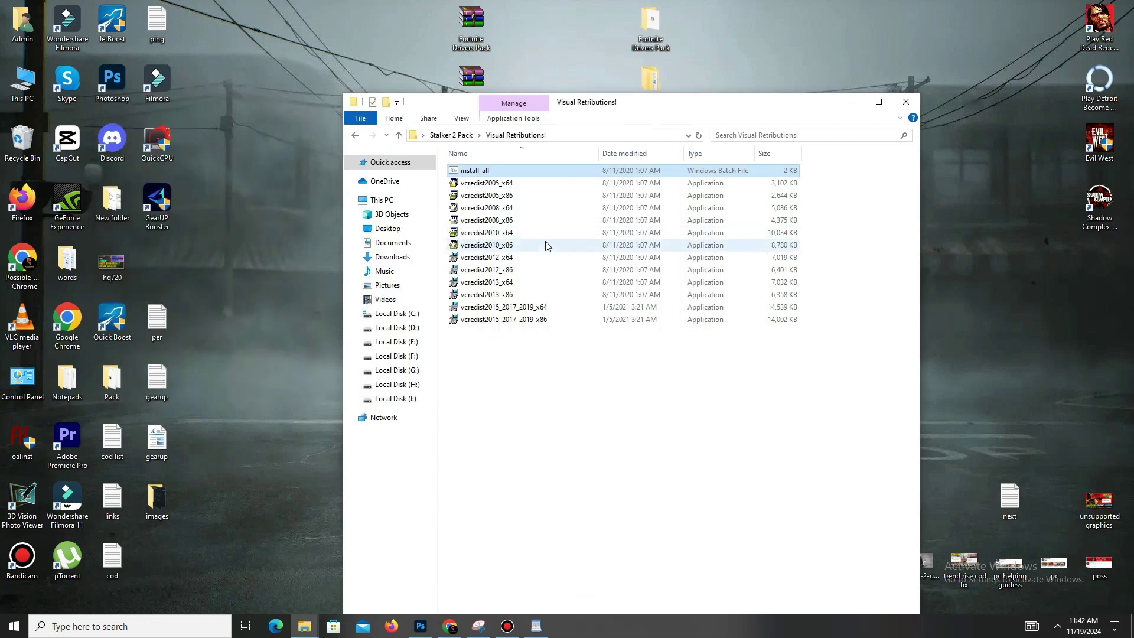
left_click_drag(682, 107, 644, 94)
left_click(317, 121)
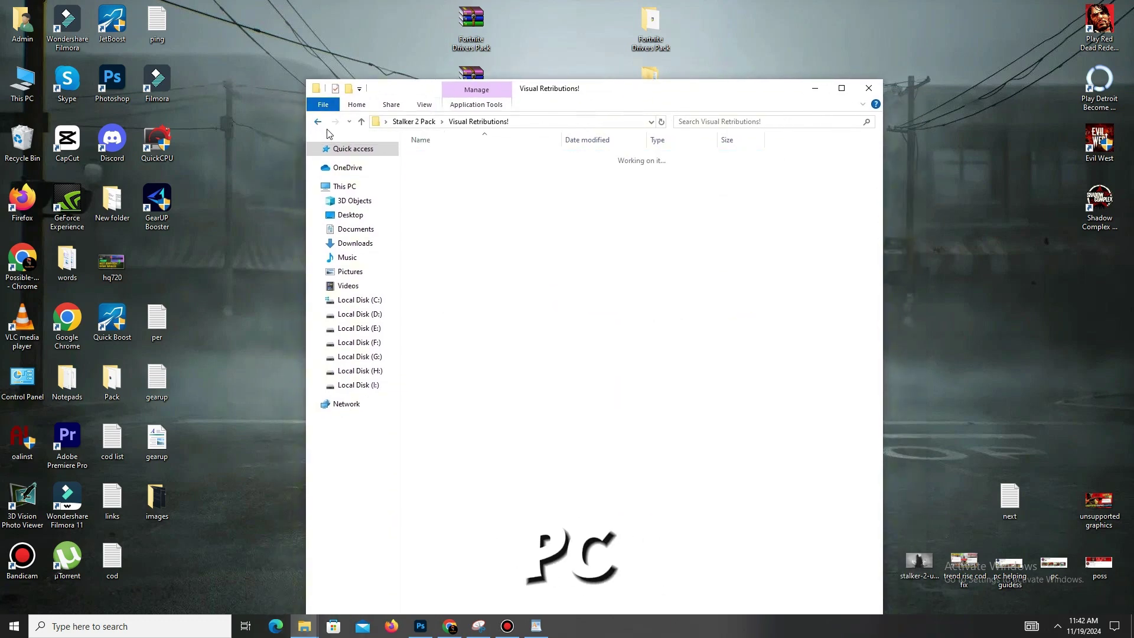
left_click_drag(549, 282, 483, 150)
left_click(868, 88)
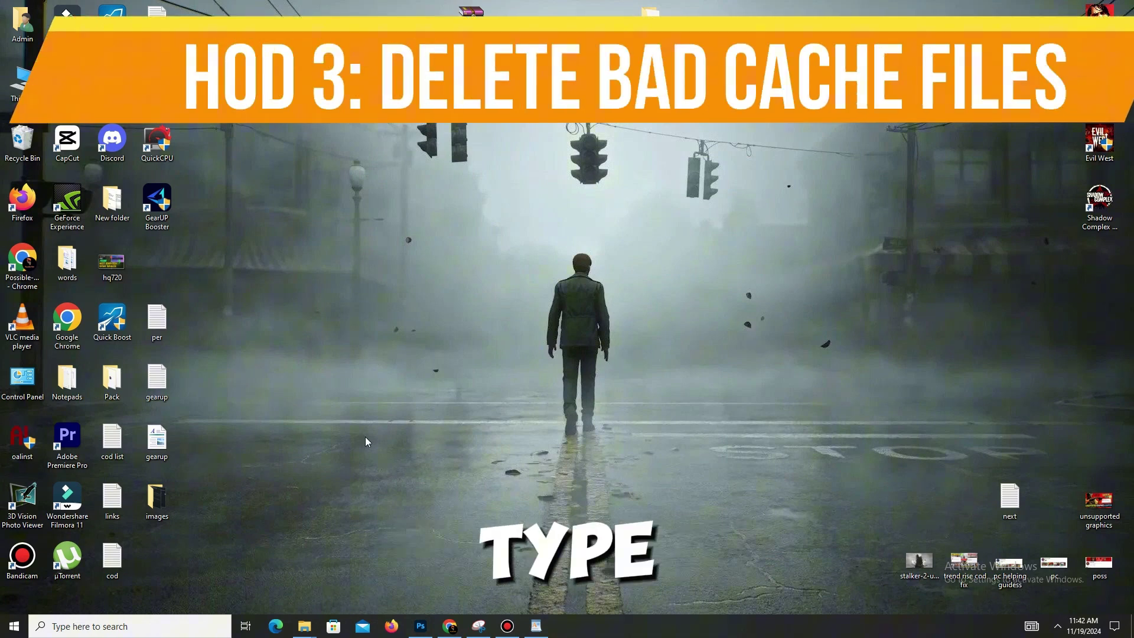
Open Settings from search and go to Privacy > Background apps.
left_click(157, 626)
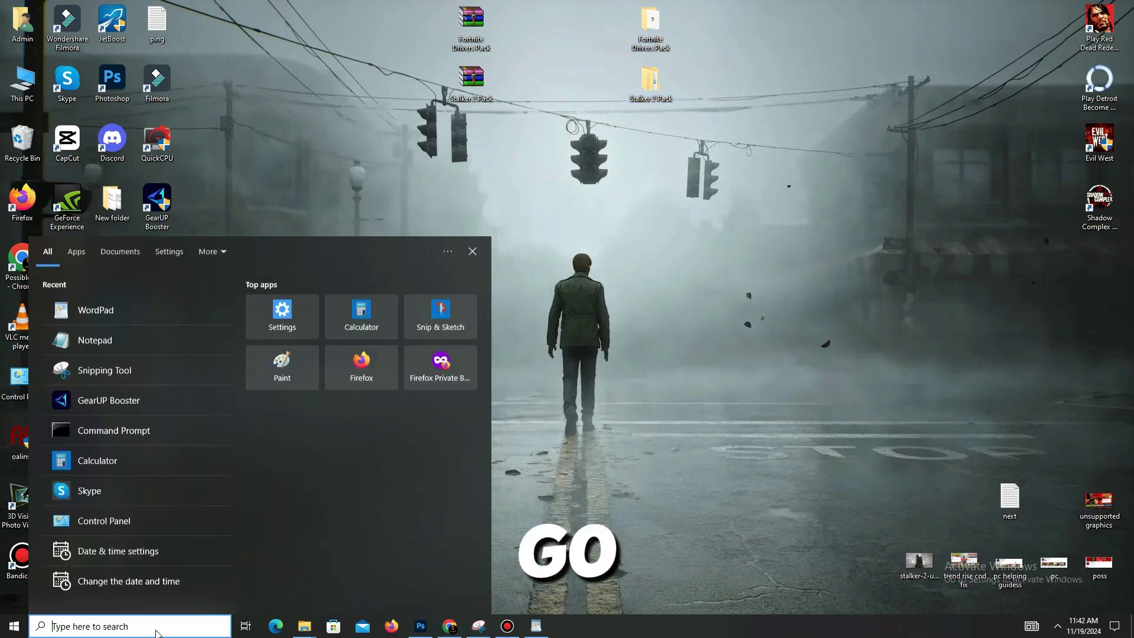
type("se")
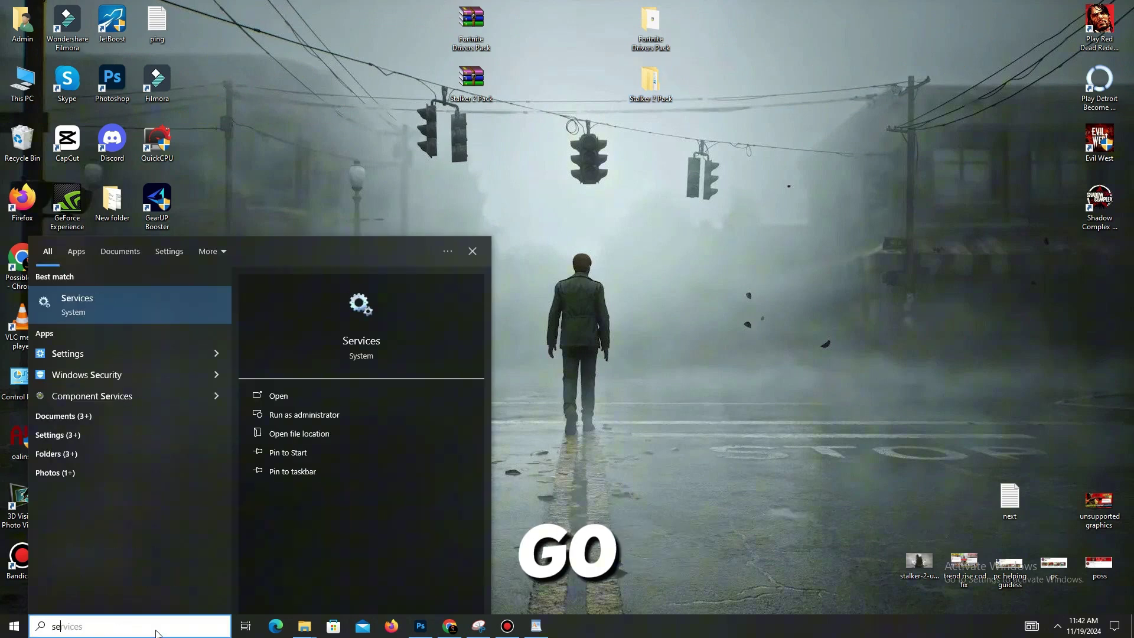
type("ttings")
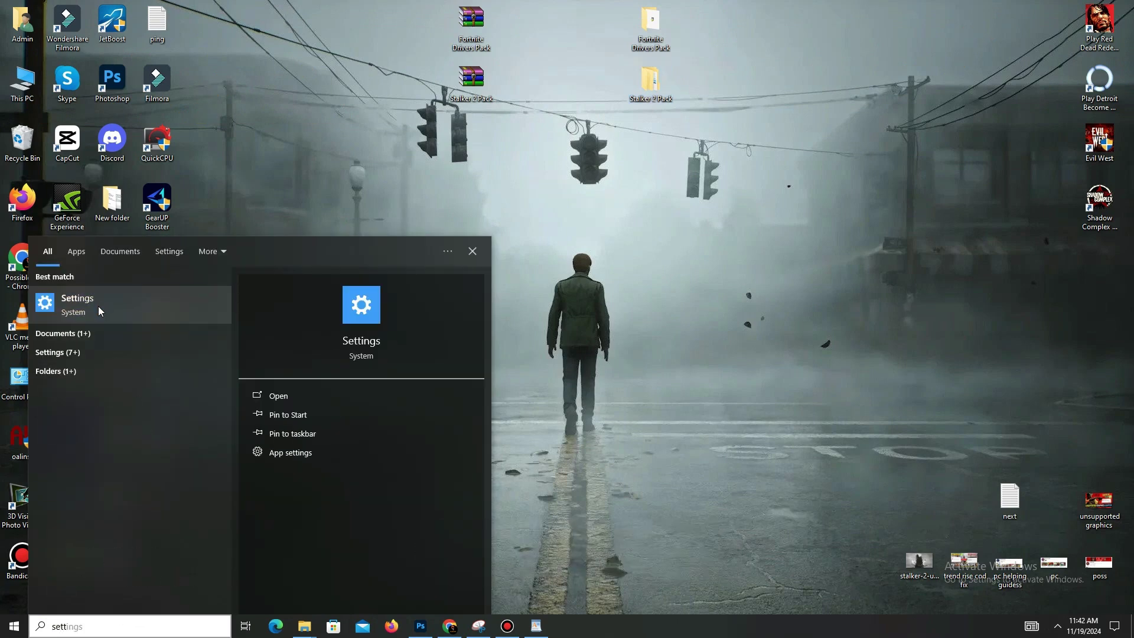
left_click(98, 306)
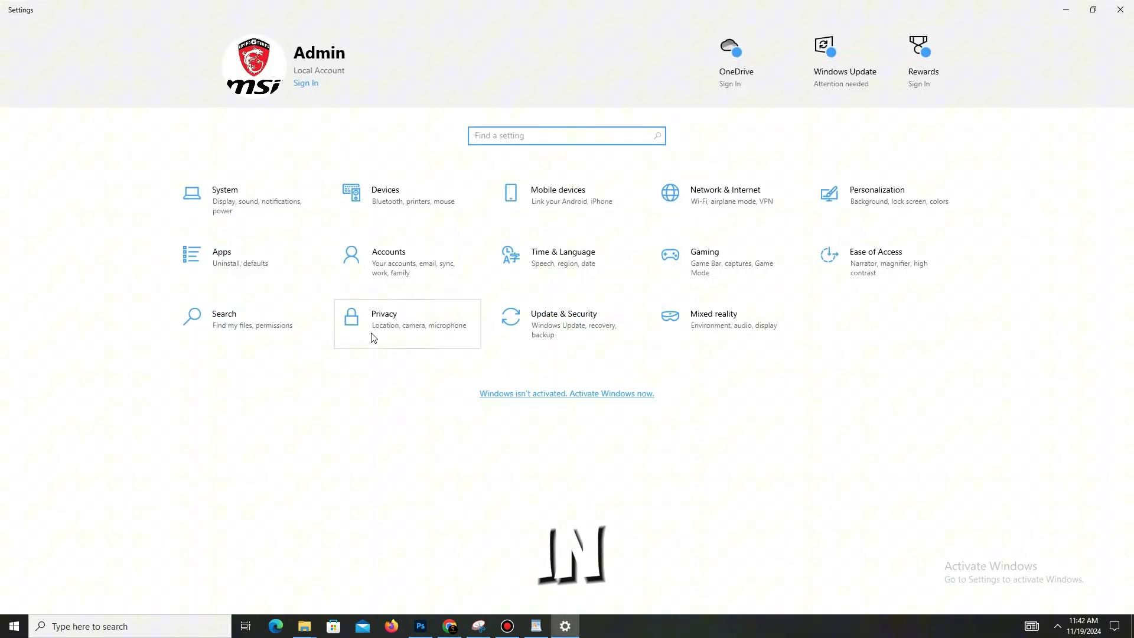
left_click(424, 333)
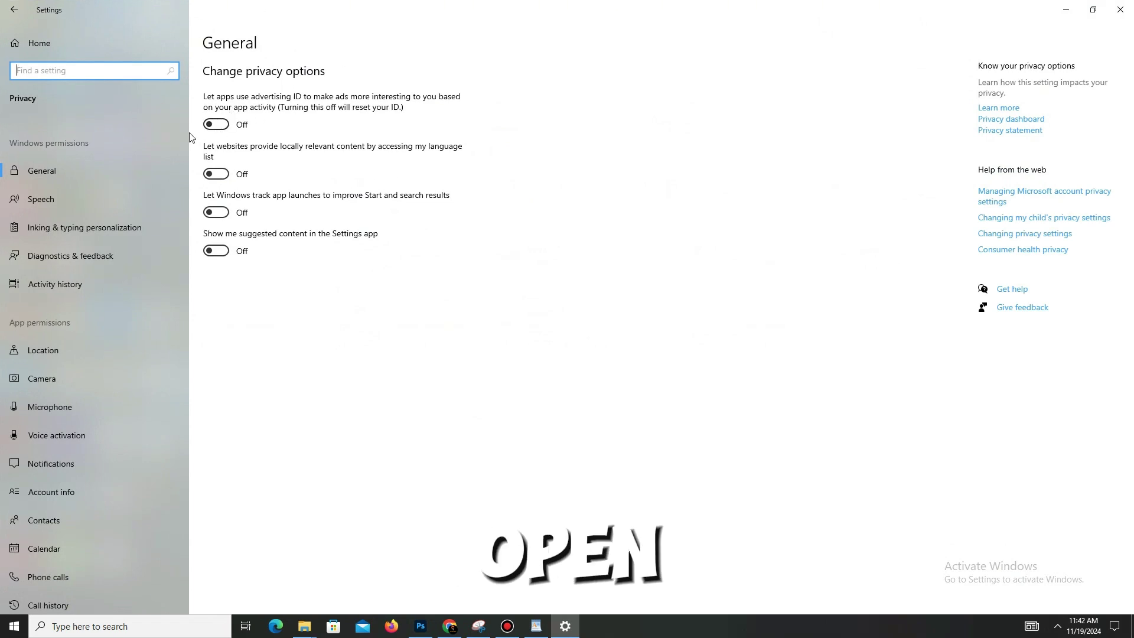
scroll(108, 366, "down", 5)
scroll(108, 364, "down", 2)
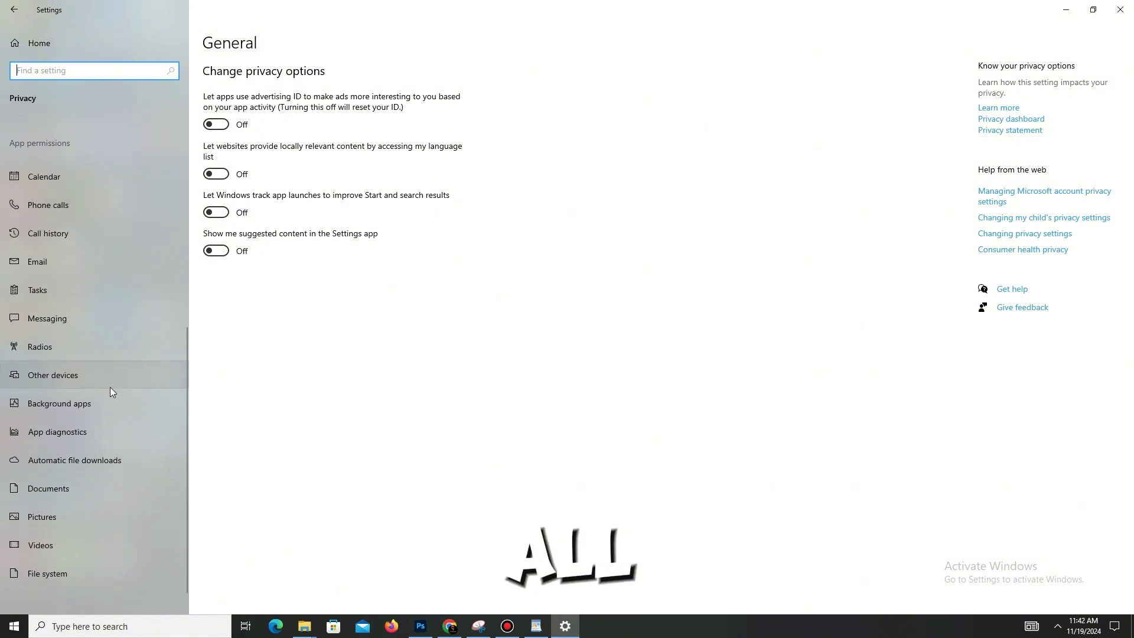
left_click(83, 407)
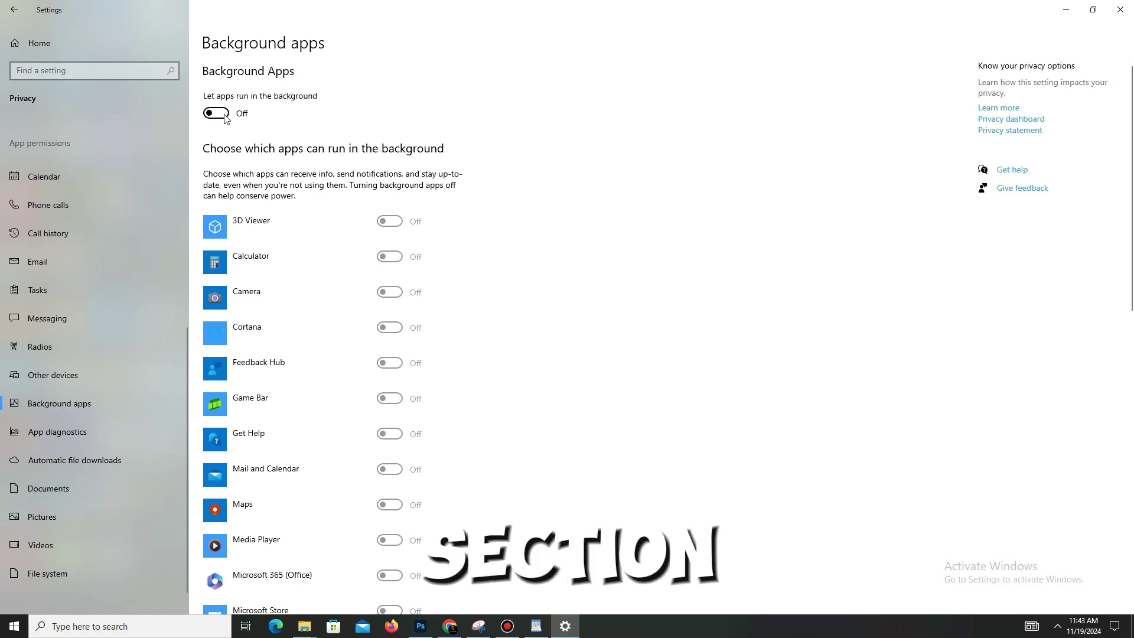
Confirm Game Mode is On under Gaming settings, then return to Settings home.
left_click(13, 11)
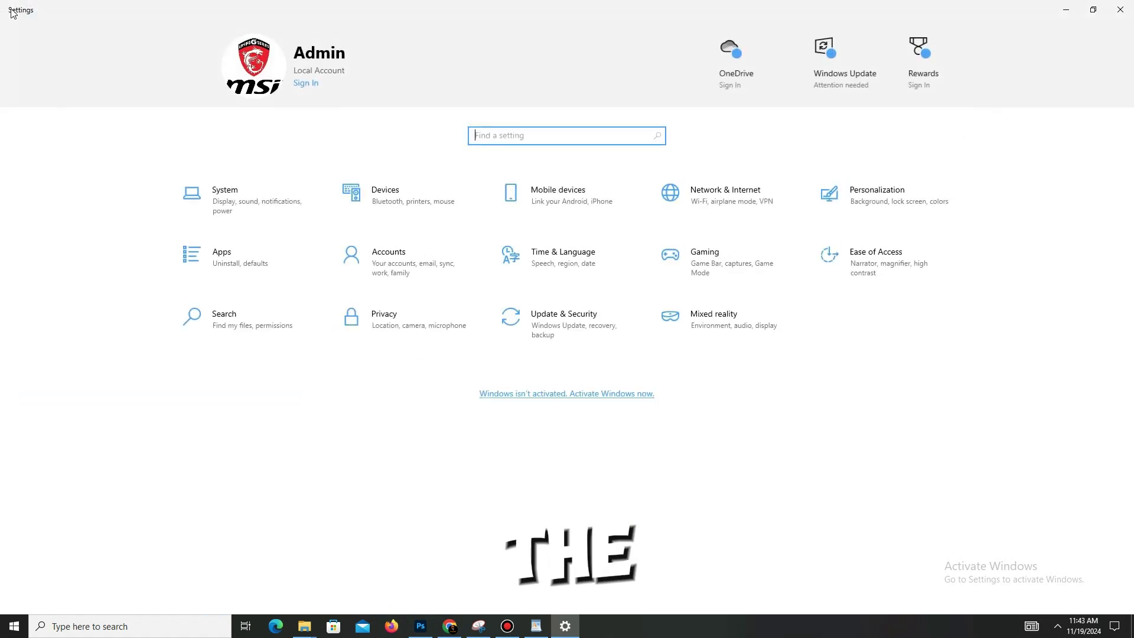
left_click(698, 262)
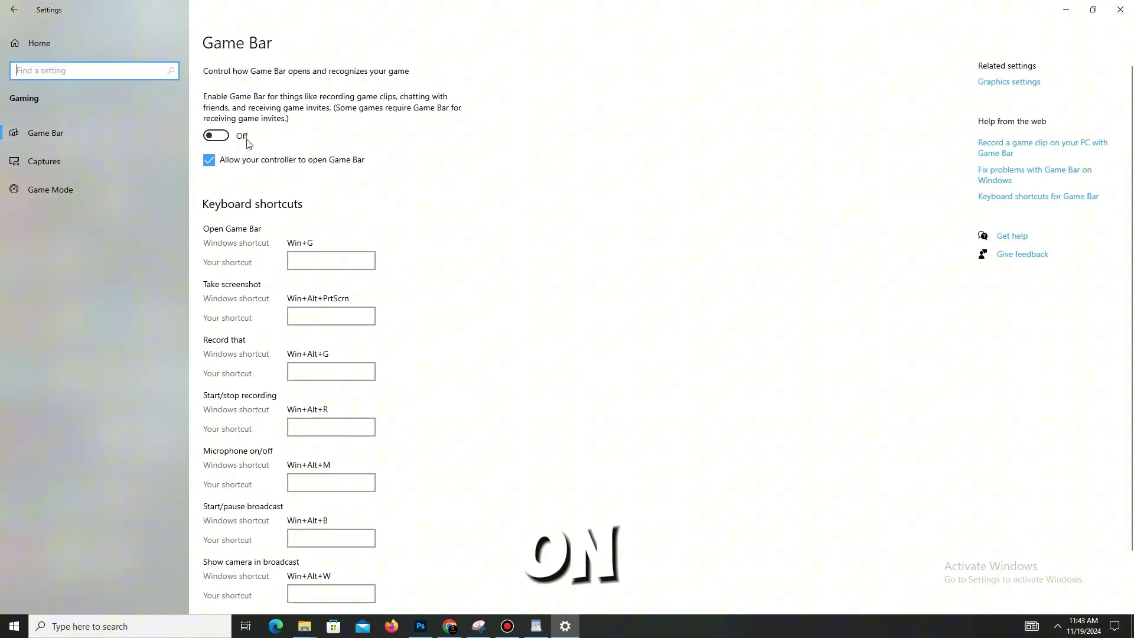
left_click(56, 193)
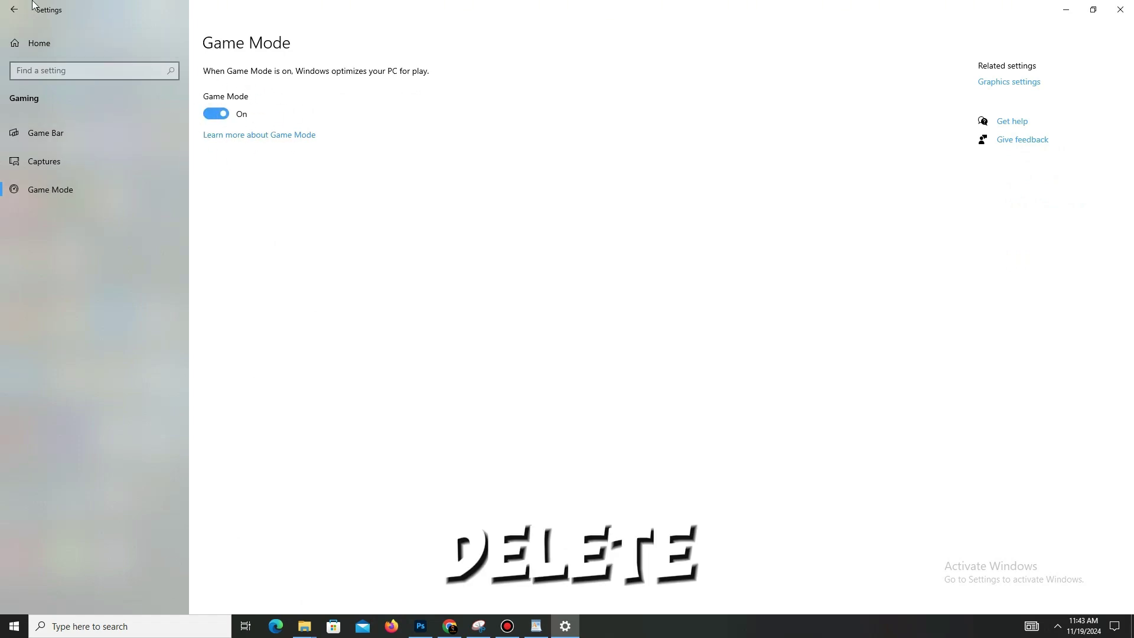
left_click(15, 17)
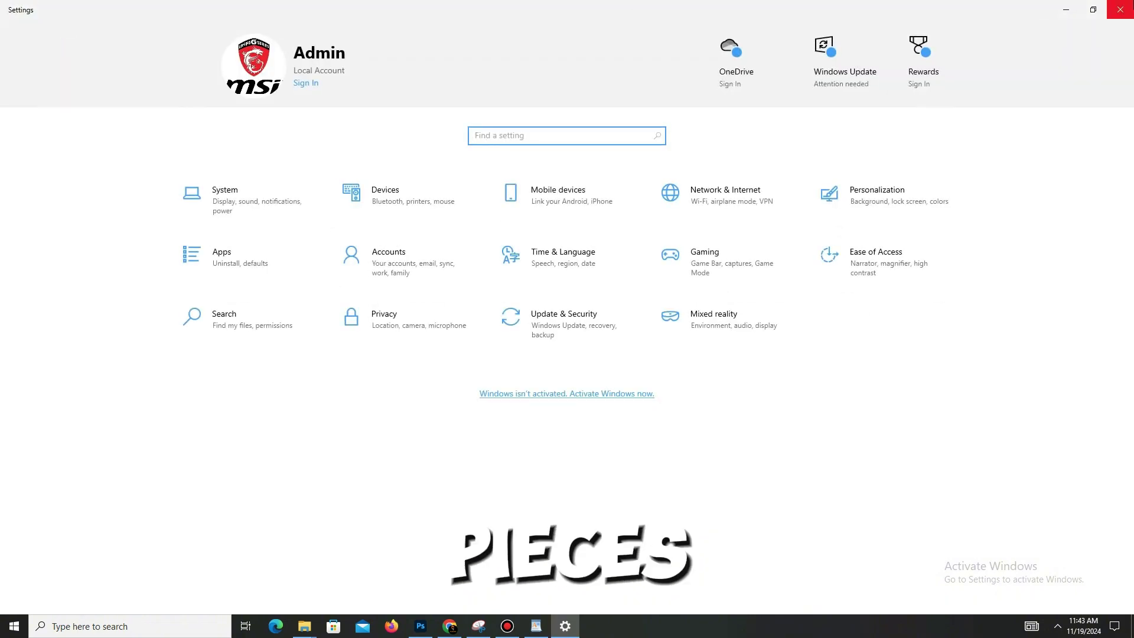
Close Settings and open the %temp% folder through the Run prompt.
left_click(1119, 10)
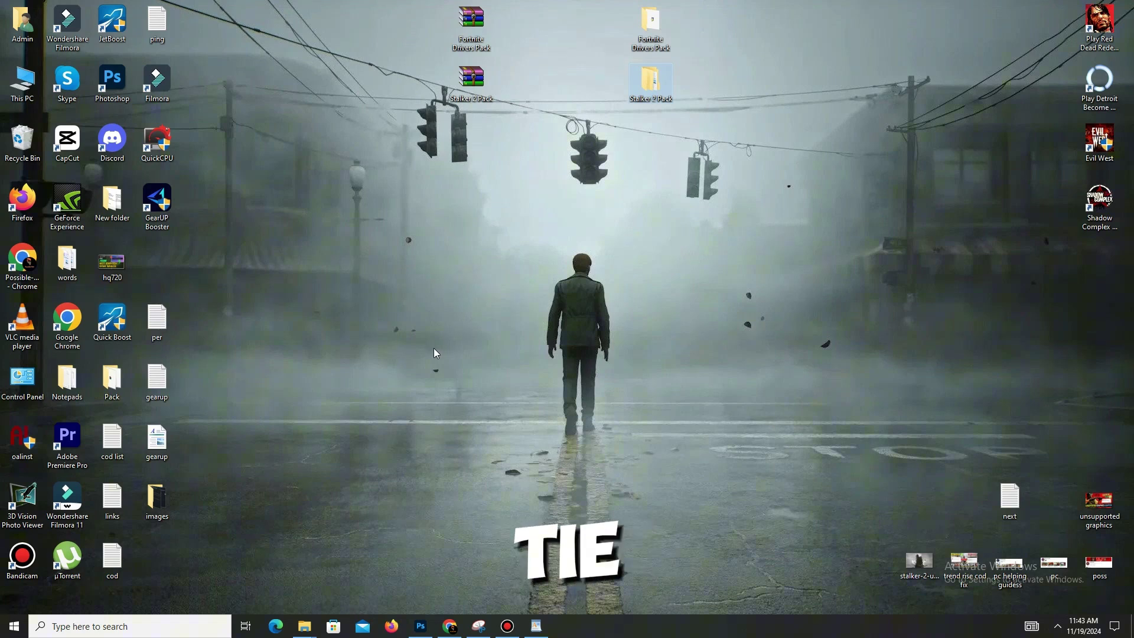
key("super+r")
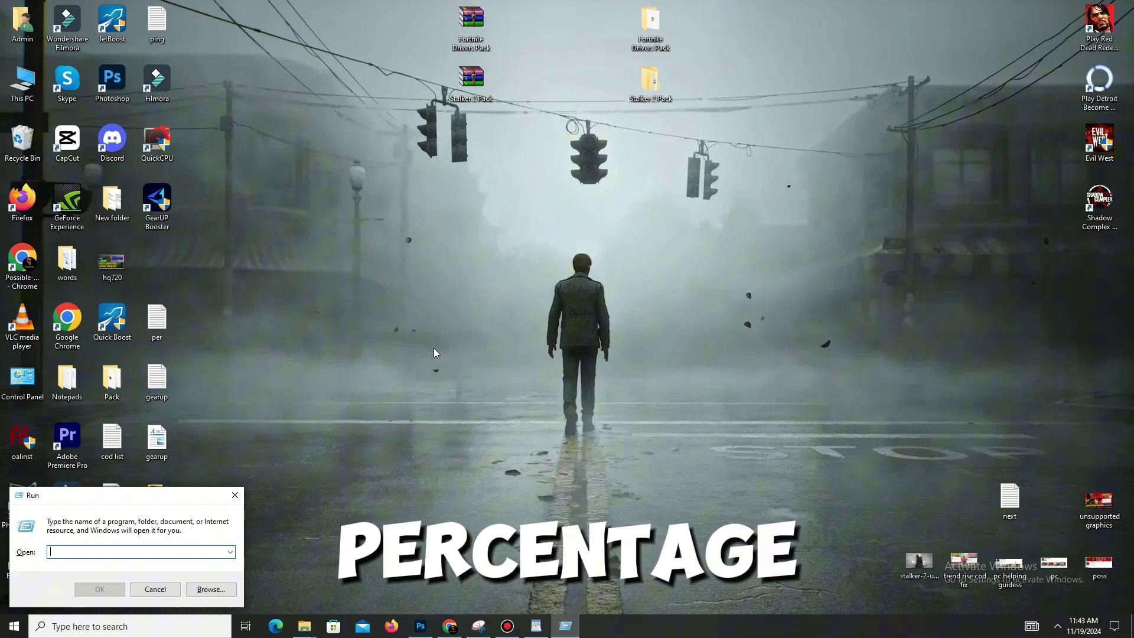
type("%temp")
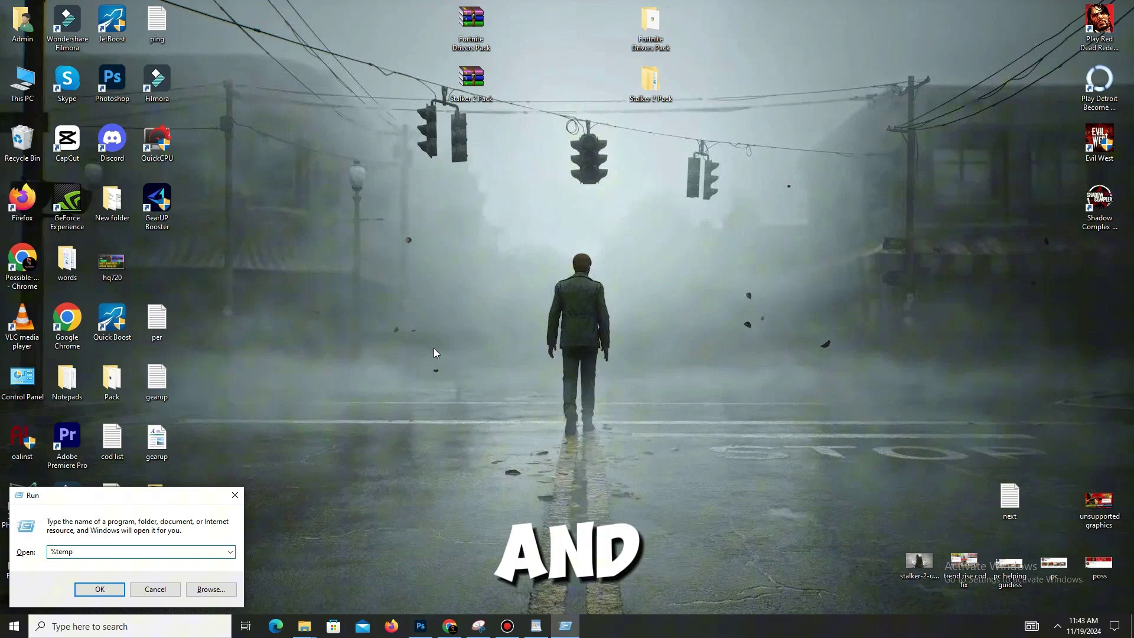
type("%")
key("Return")
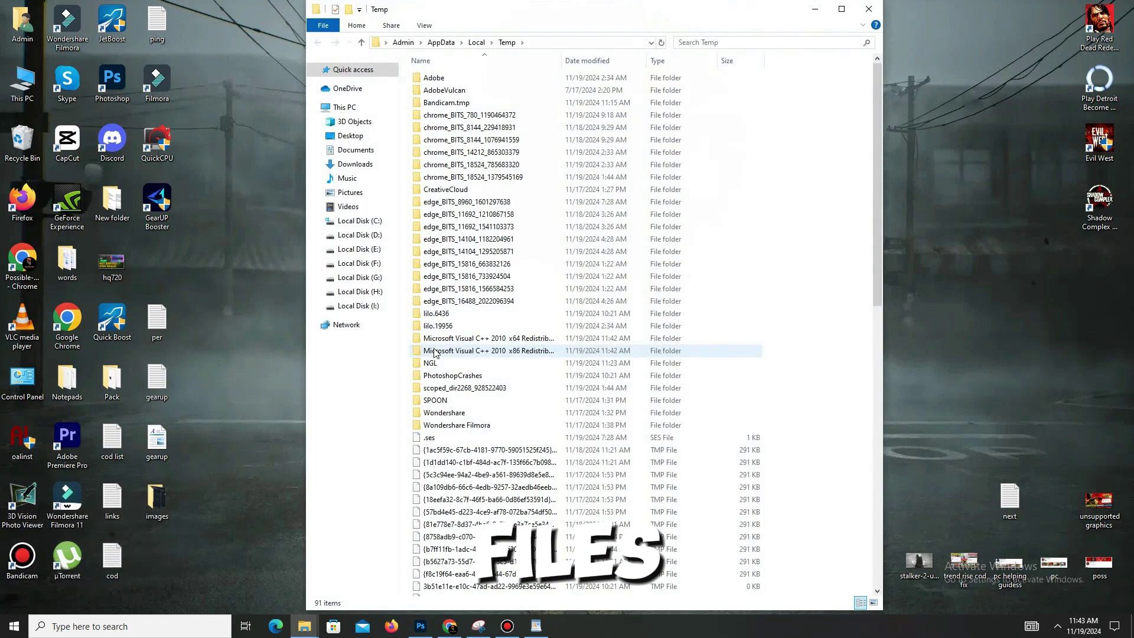
Delete every Temp item, skipping the one in use, and close the folder.
key("ctrl+a")
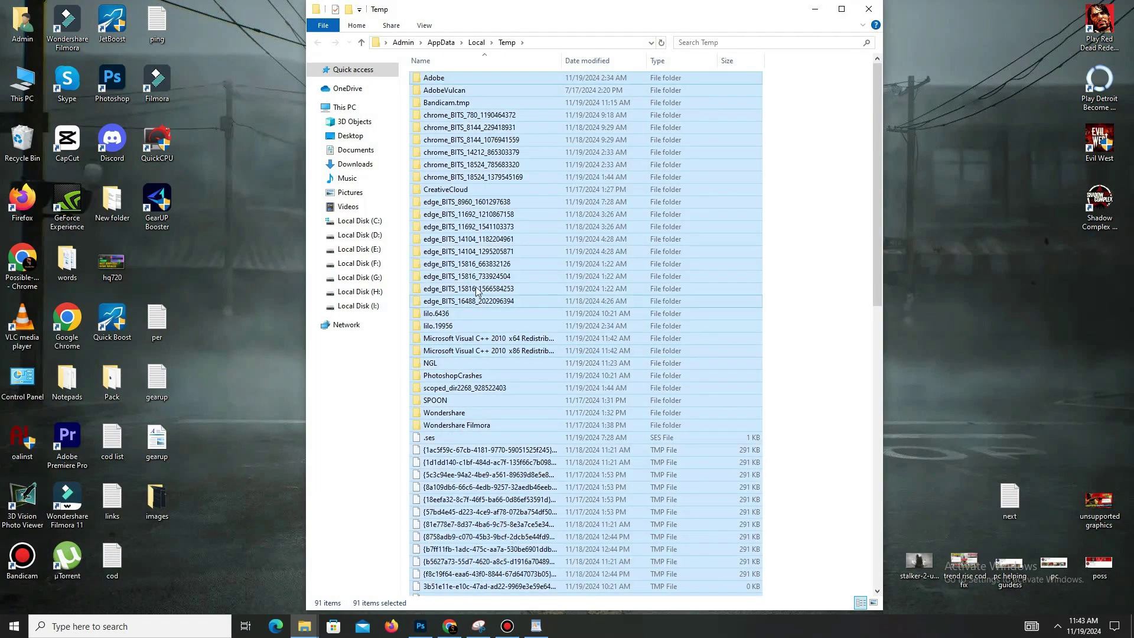
right_click(504, 238)
left_click(533, 448)
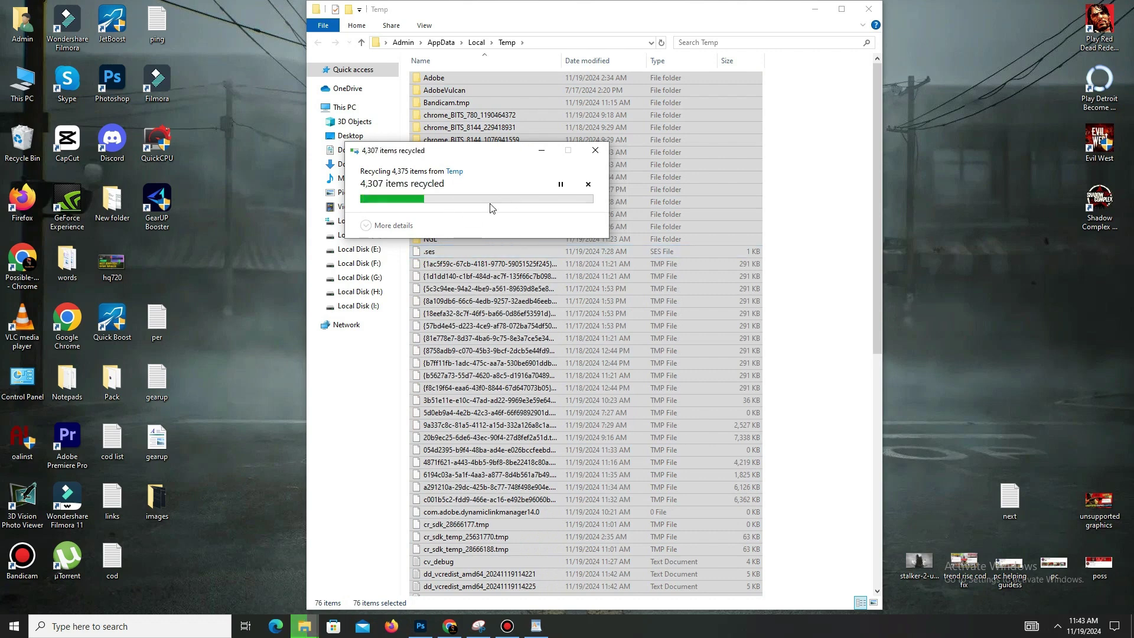
left_click(511, 280)
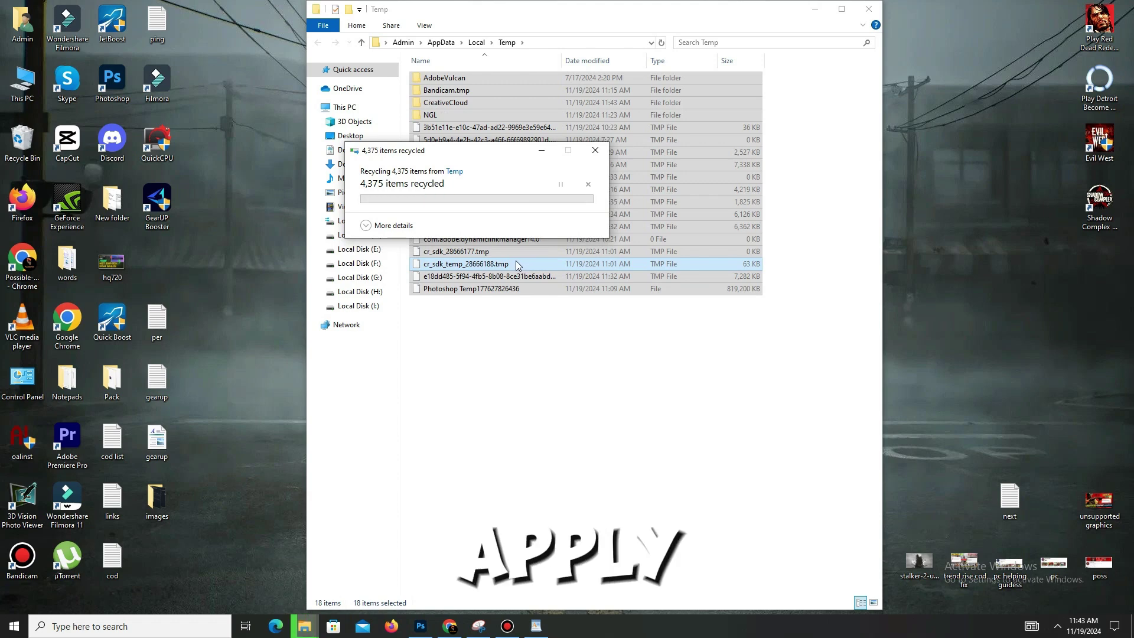
left_click(869, 9)
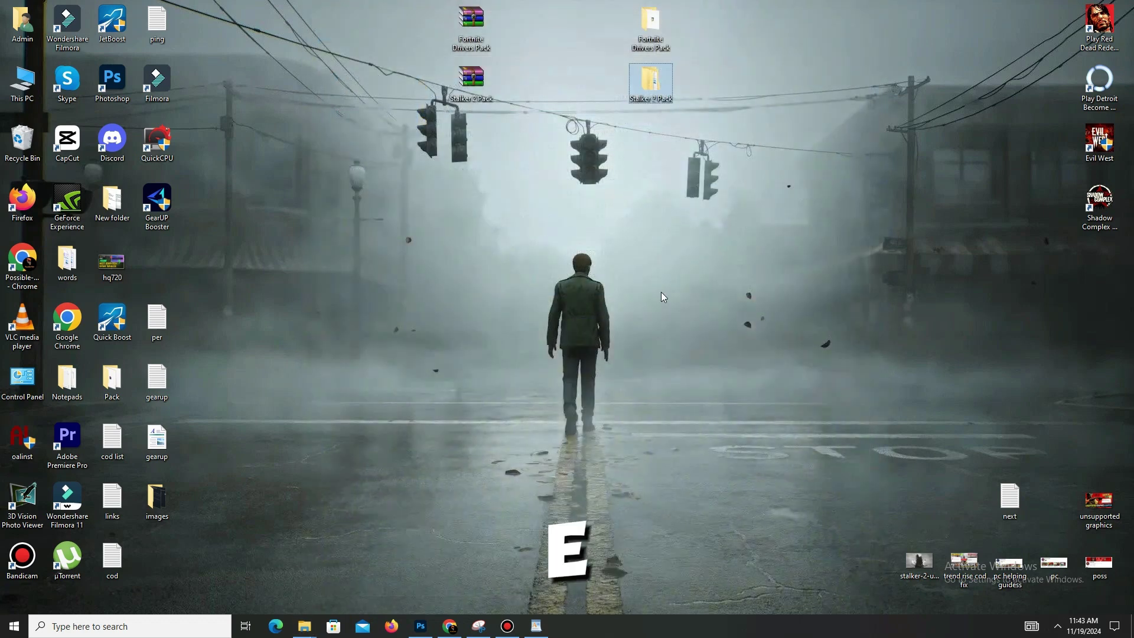
Delete all 246 Prefetch files, skipping the one in use, and close the folder.
key("super+r")
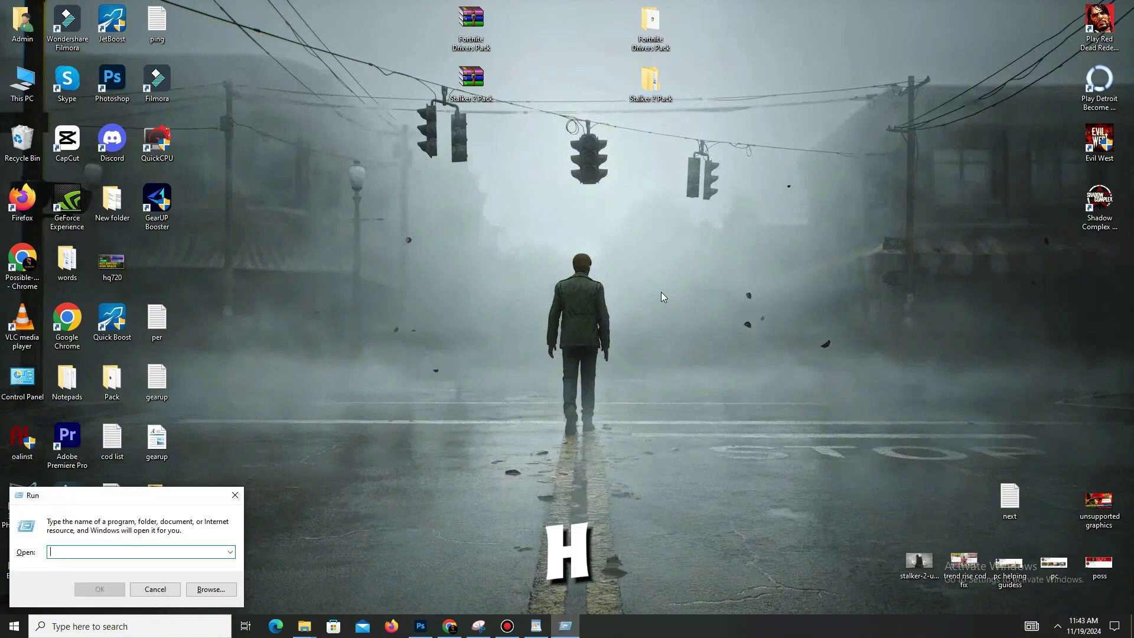
type("pr")
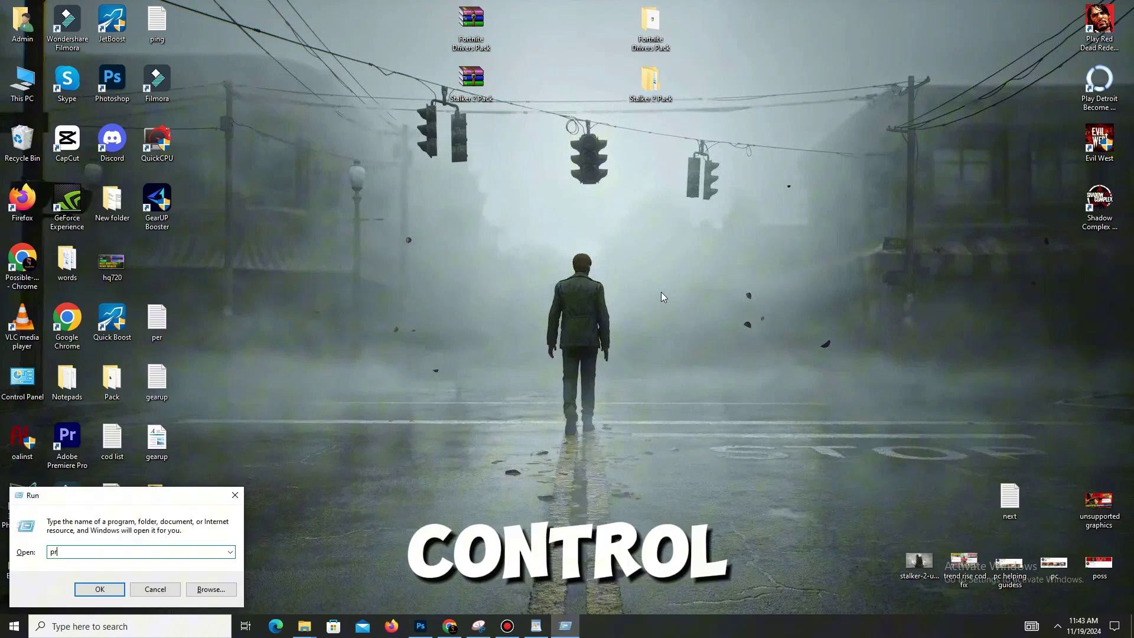
type("efetc")
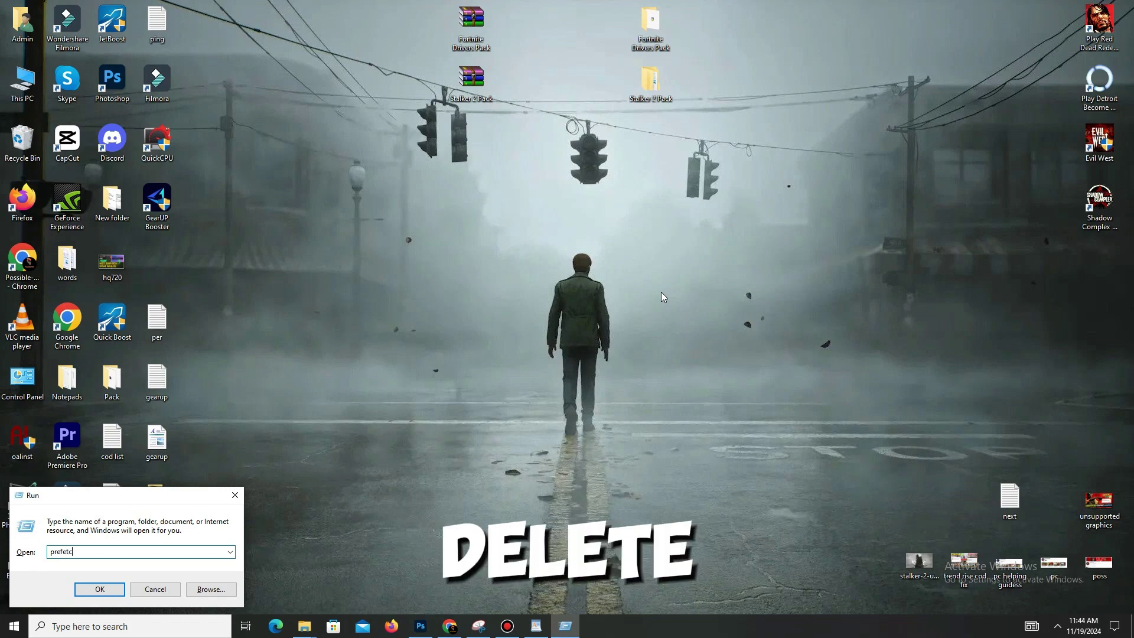
type("h")
key("Return")
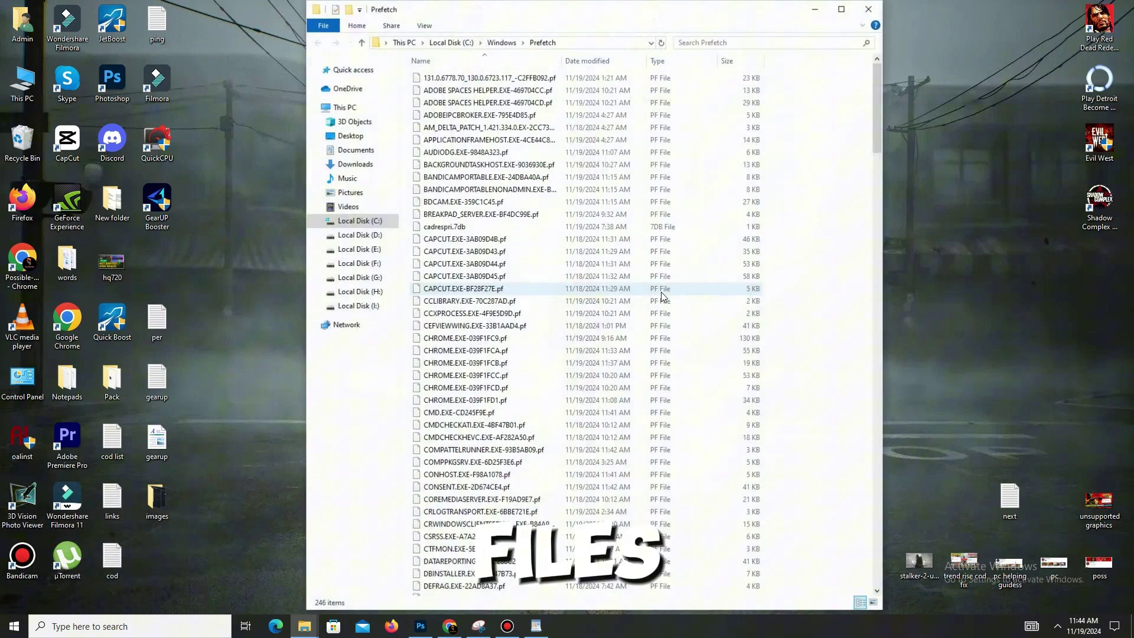
key("ctrl+a")
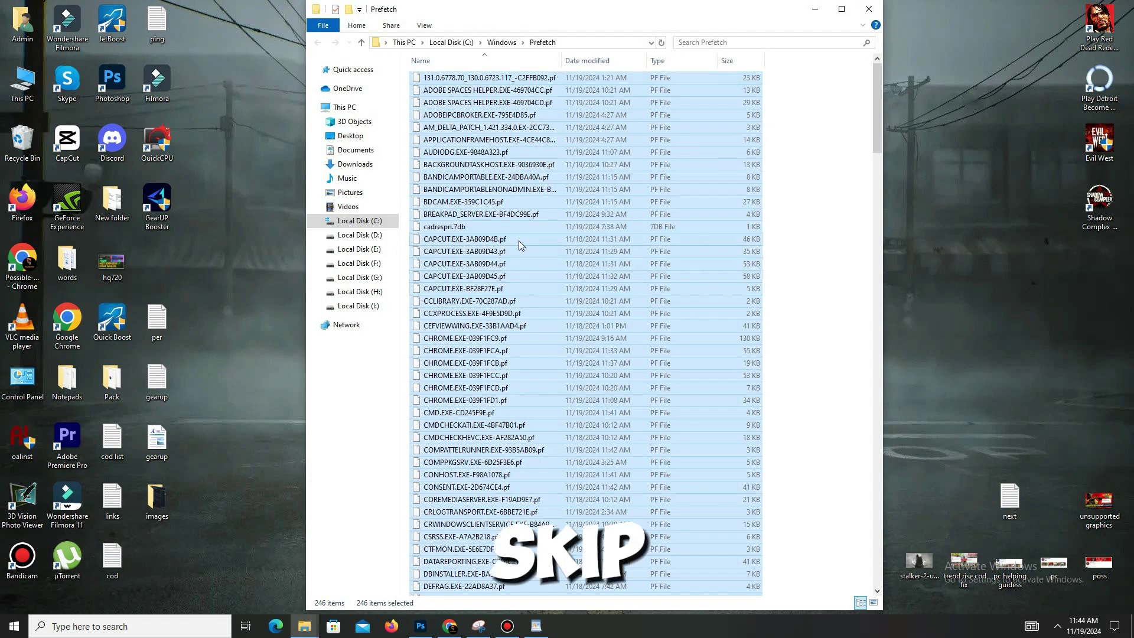
right_click(519, 241)
left_click(553, 391)
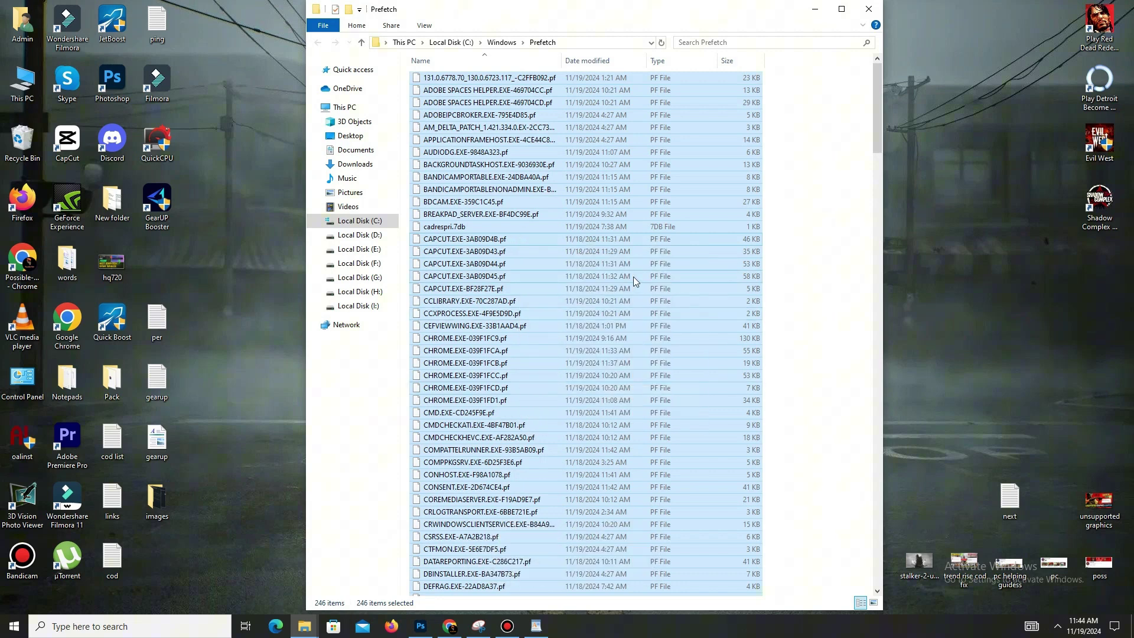
left_click(611, 273)
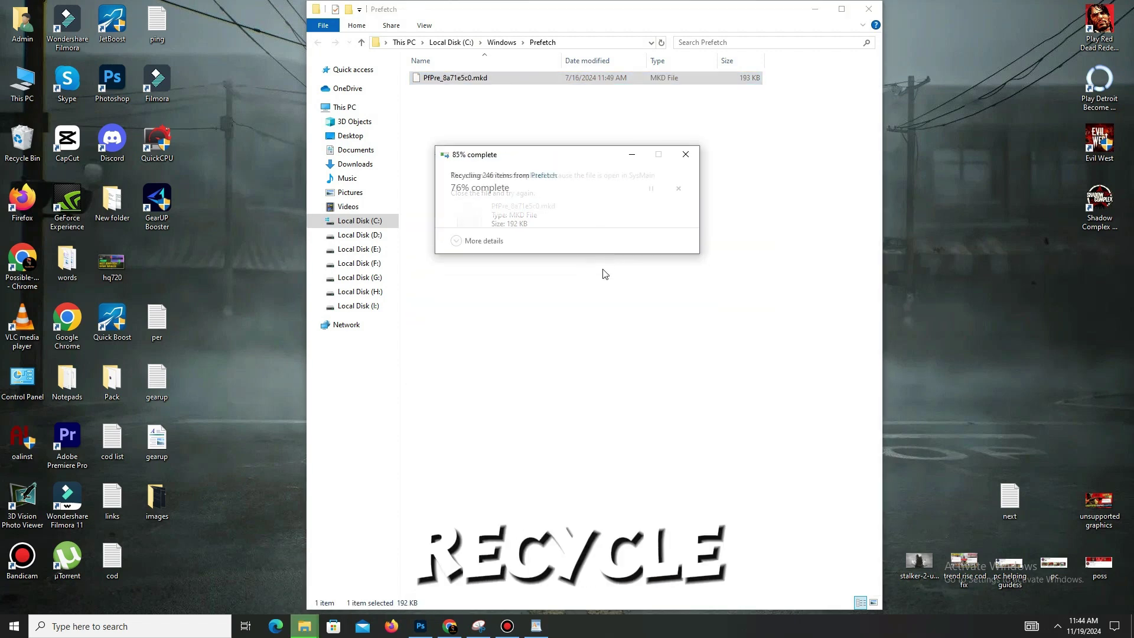
left_click(869, 10)
Empty the Recycle Bin, confirming permanent deletion of the recycled items.
right_click(32, 153)
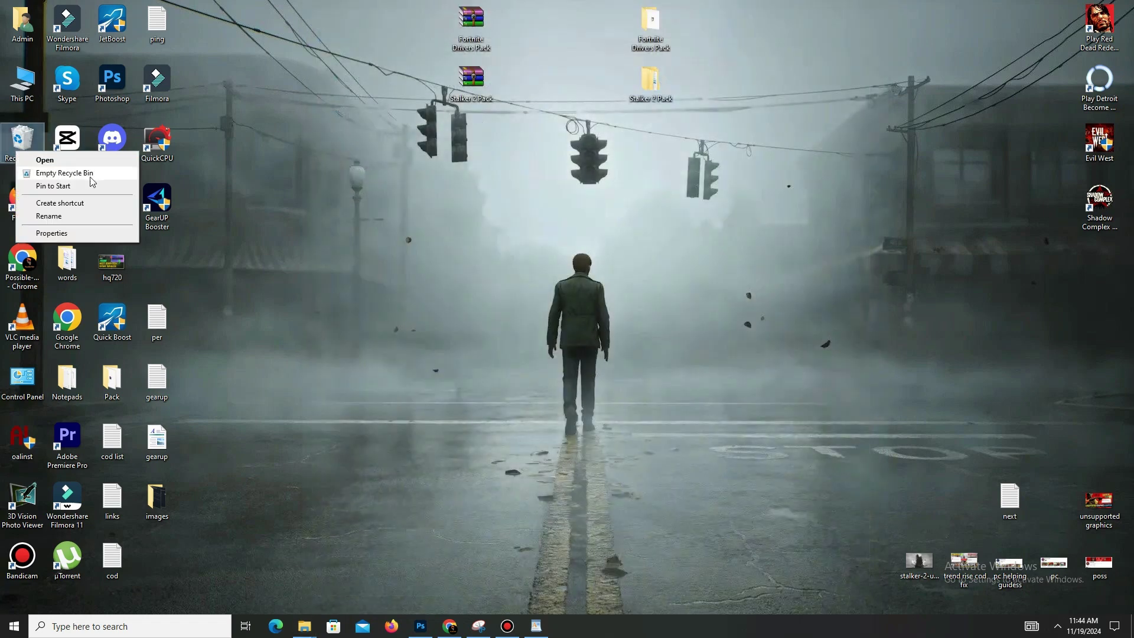
left_click(89, 174)
left_click(608, 322)
right_click(506, 229)
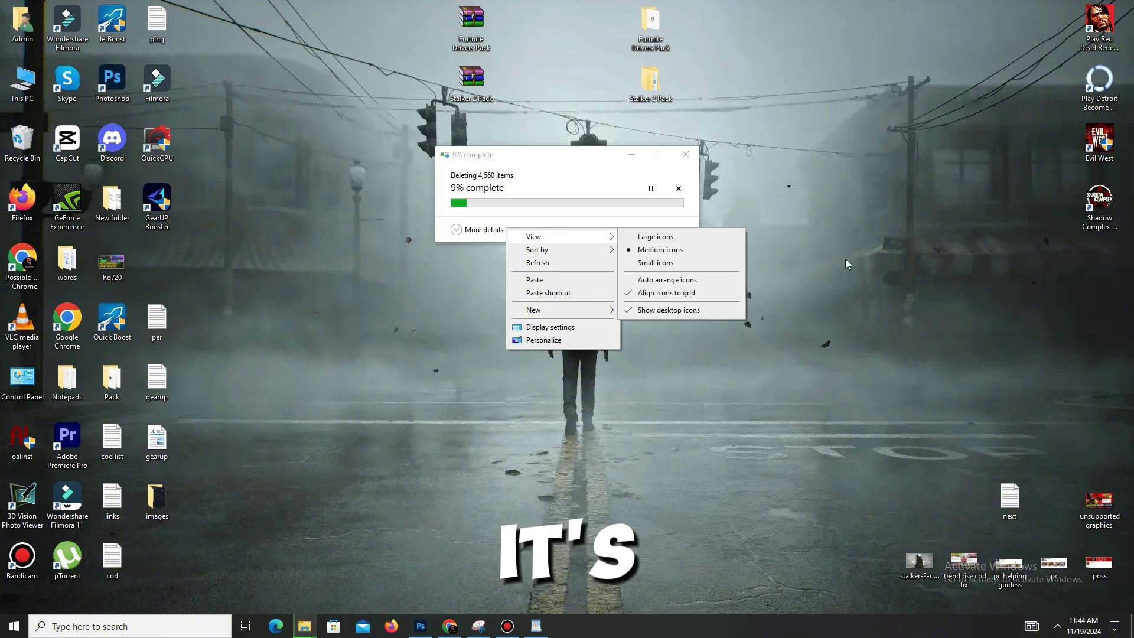
left_click_drag(544, 163, 612, 178)
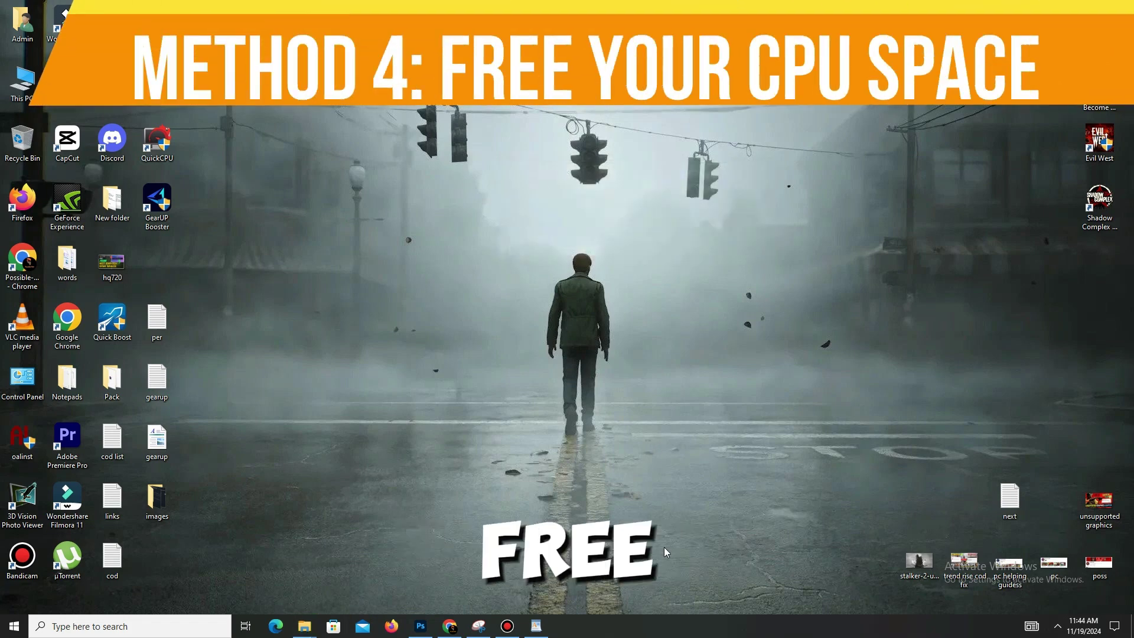
Open Task Manager from the taskbar and check the Microsoft Text Input process options.
right_click(592, 627)
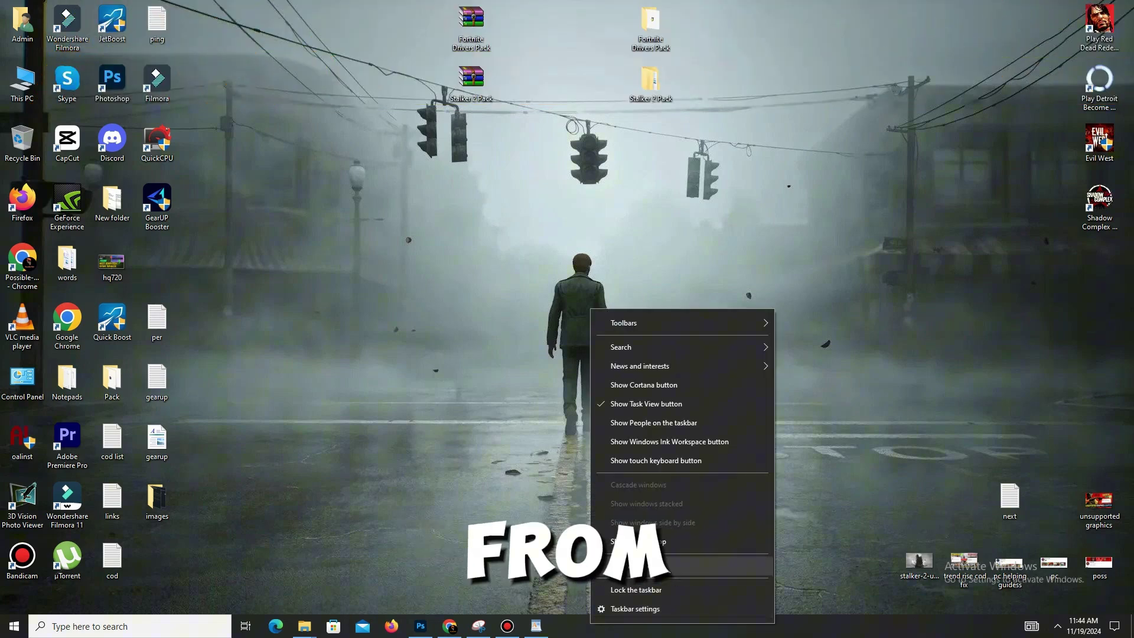
left_click(638, 565)
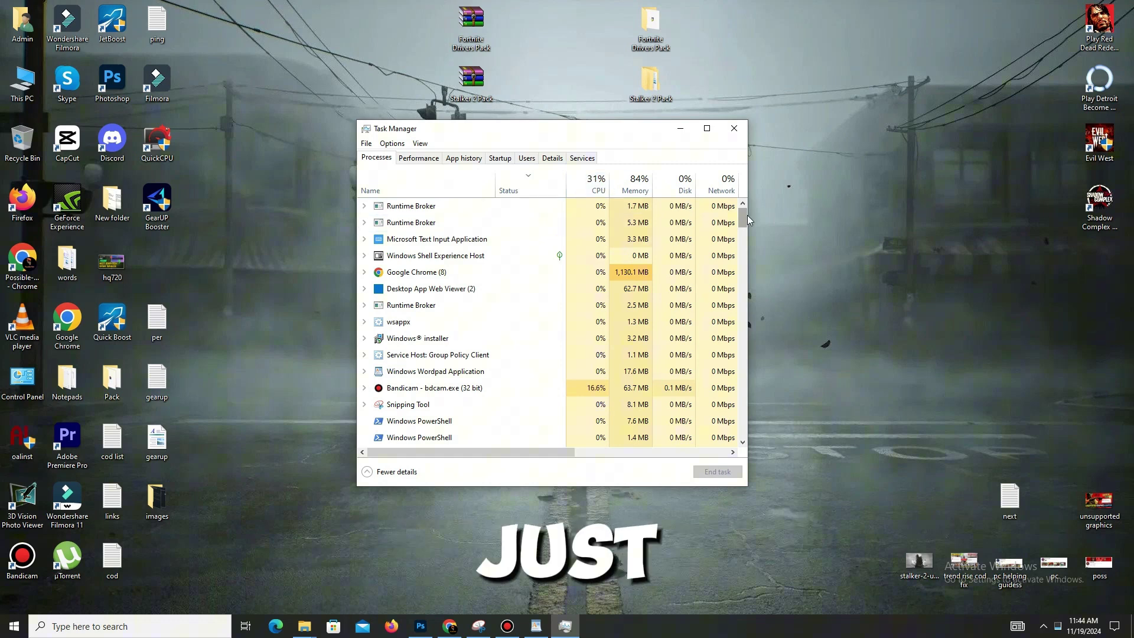
left_click_drag(743, 218, 743, 224)
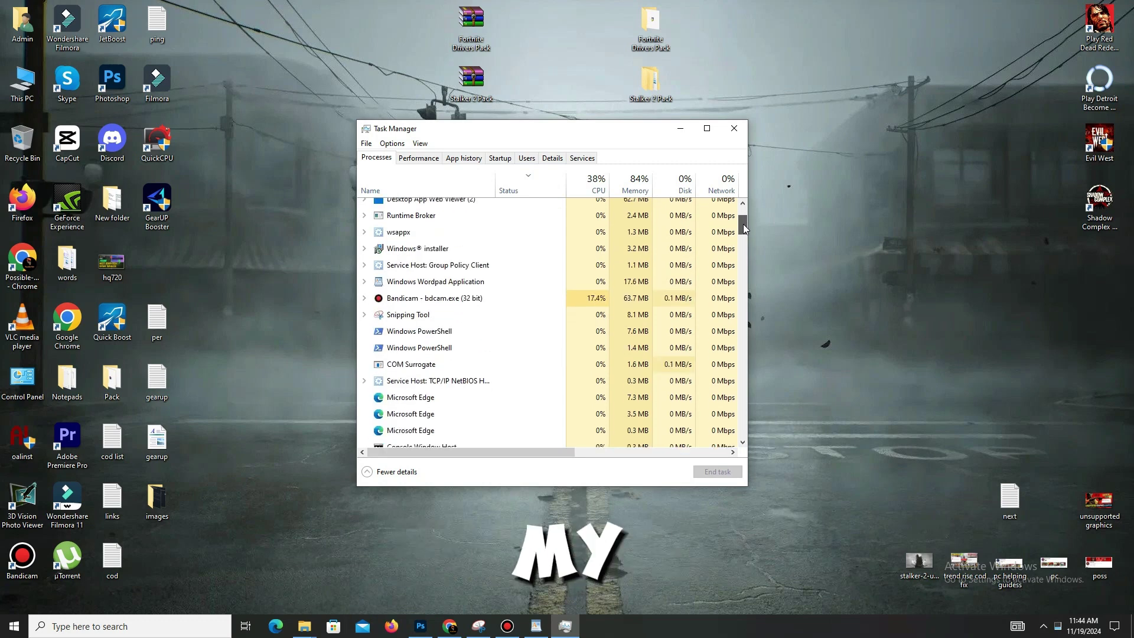
left_click_drag(743, 224, 744, 217)
right_click(440, 241)
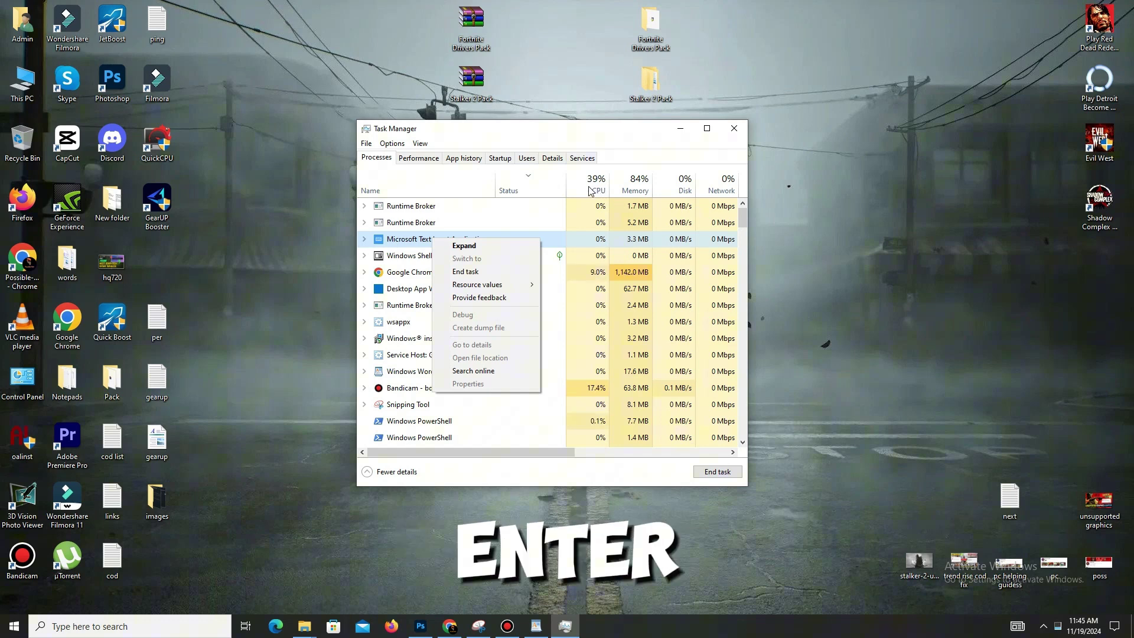
left_click(741, 224)
scroll(741, 225, "down", 1)
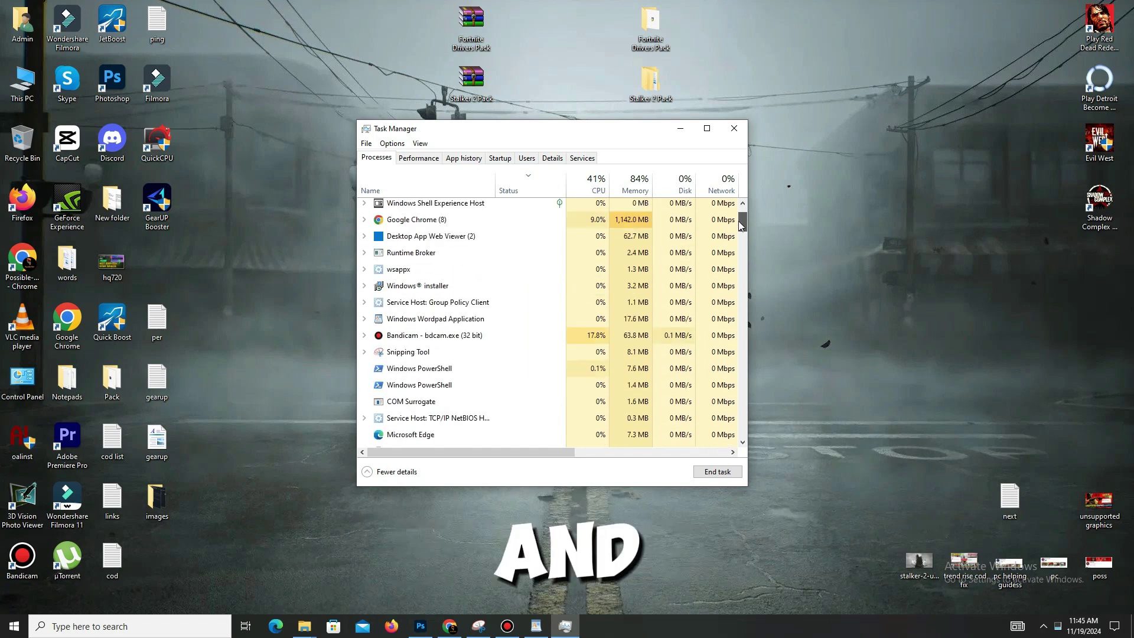